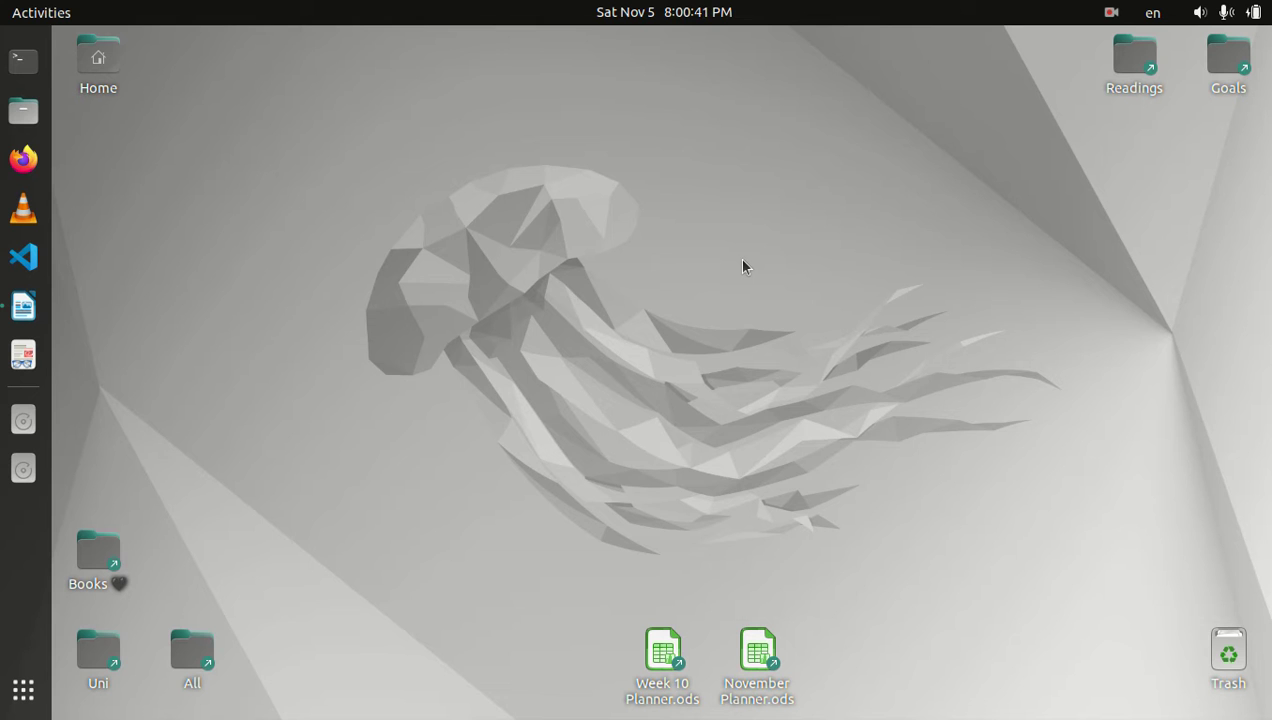
Select the Books and Week 10 Planner.ods desktop shortcuts, then the Trash icon
left_click(97, 541)
left_click(660, 655)
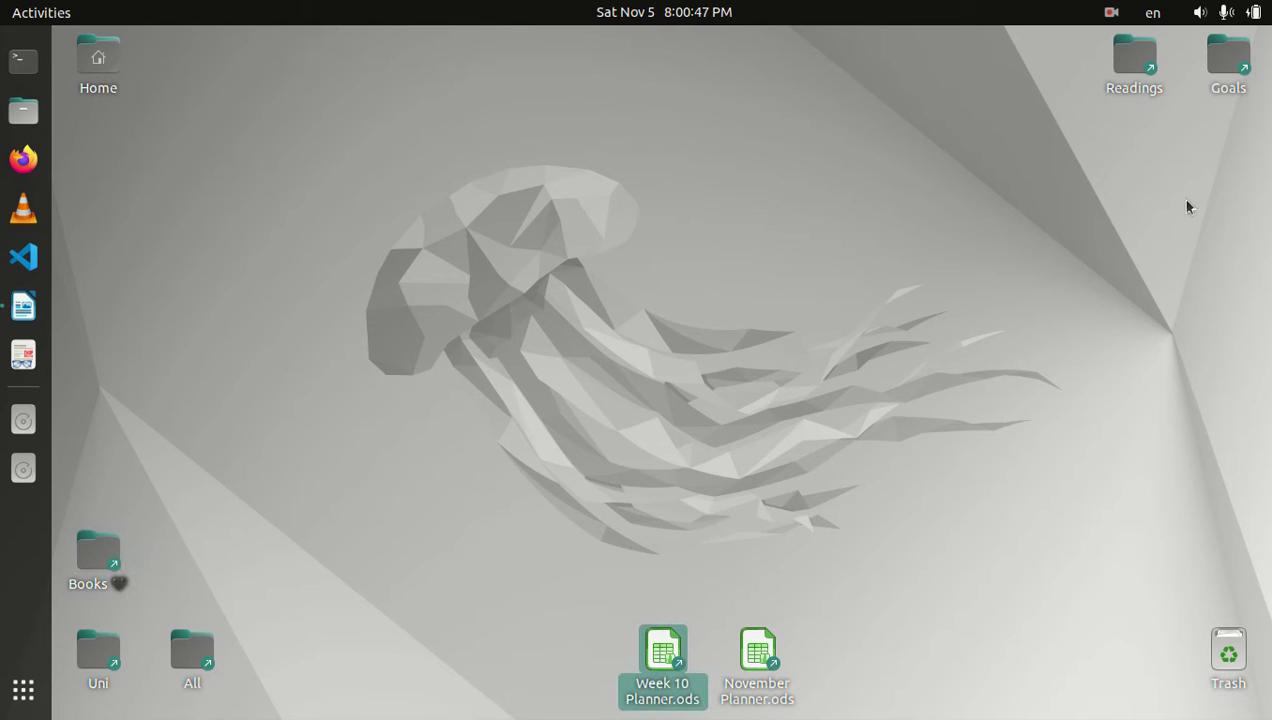
left_click_drag(1172, 184, 1242, 518)
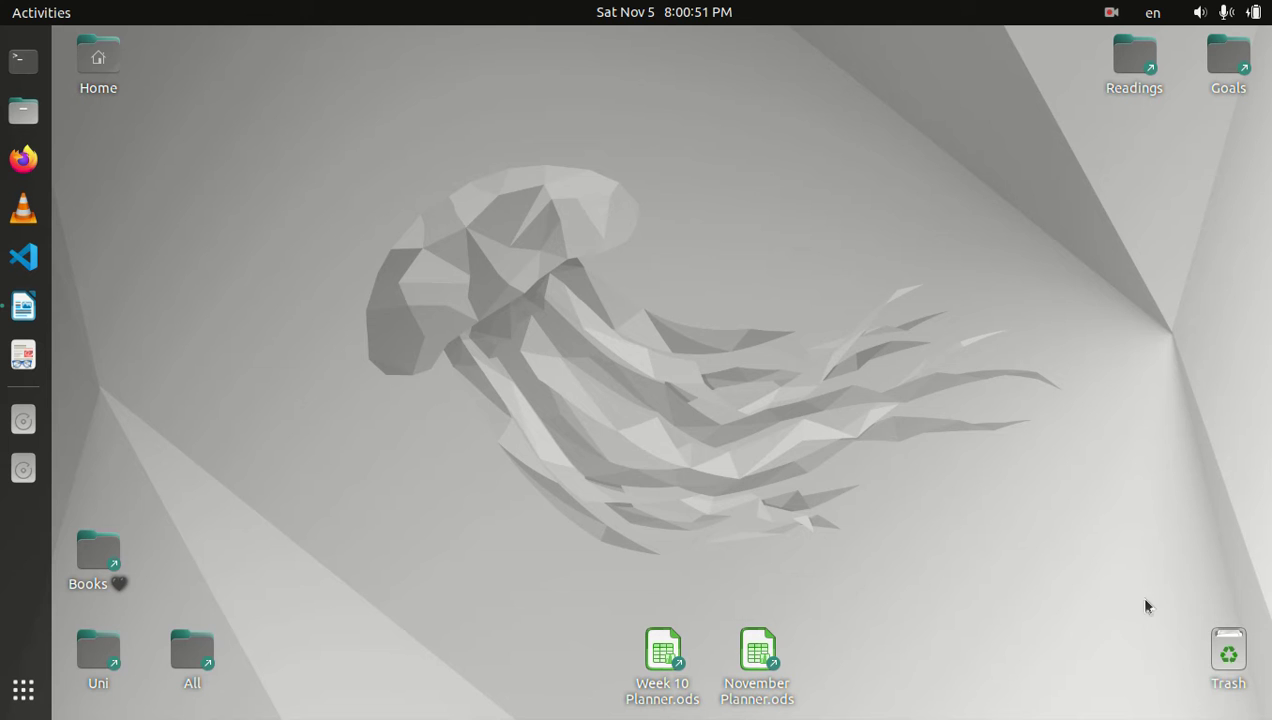
left_click_drag(1153, 581, 1270, 718)
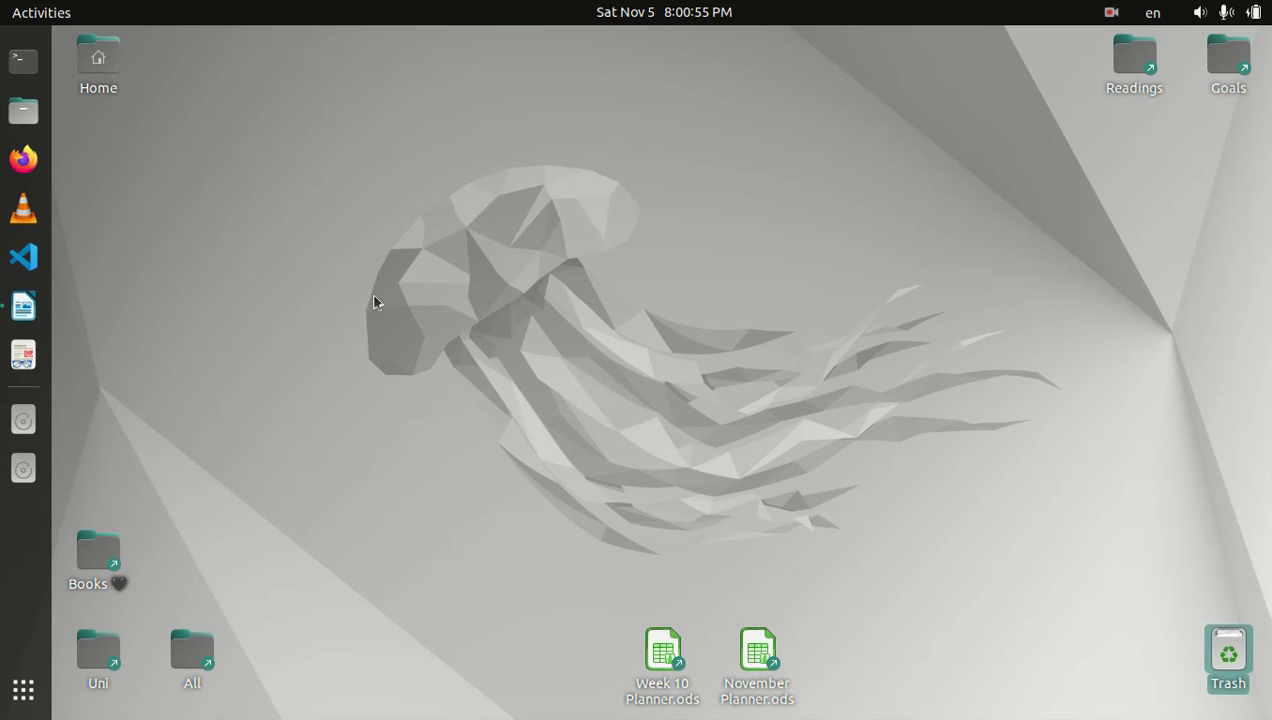
Launch Files from the dock and open the Desktop folder
left_click(23, 110)
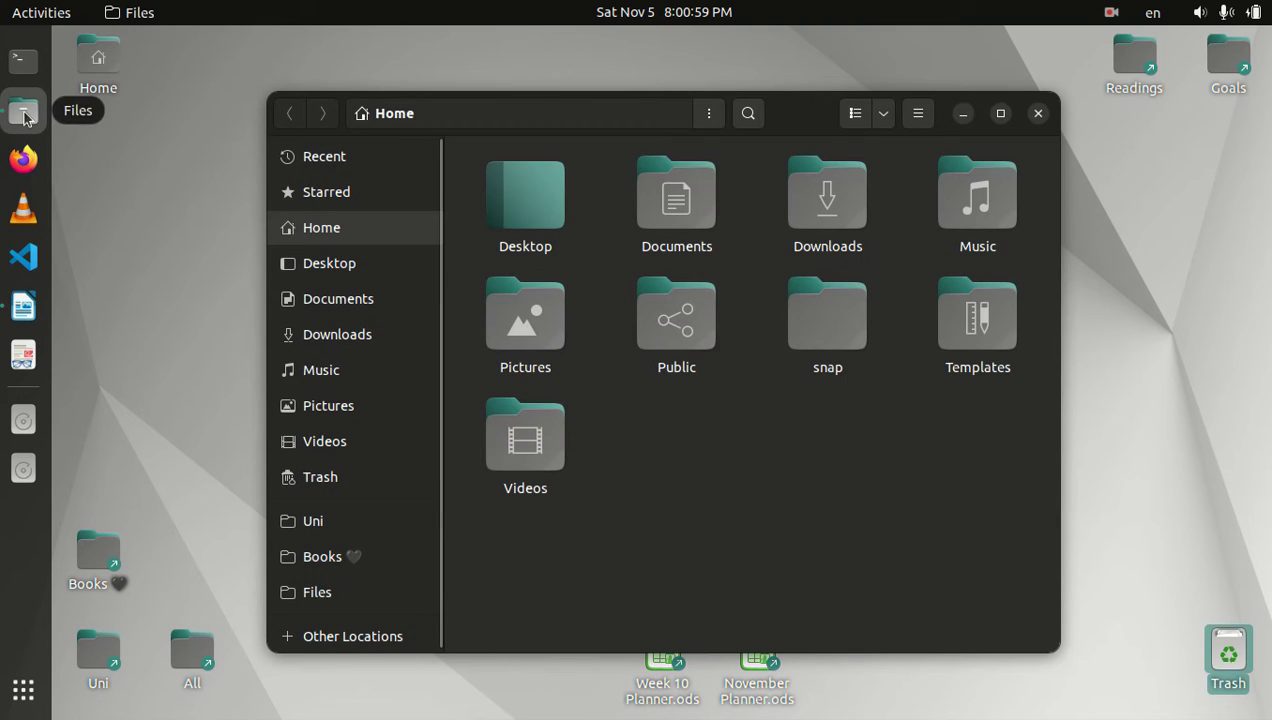
left_click_drag(812, 122, 1030, 192)
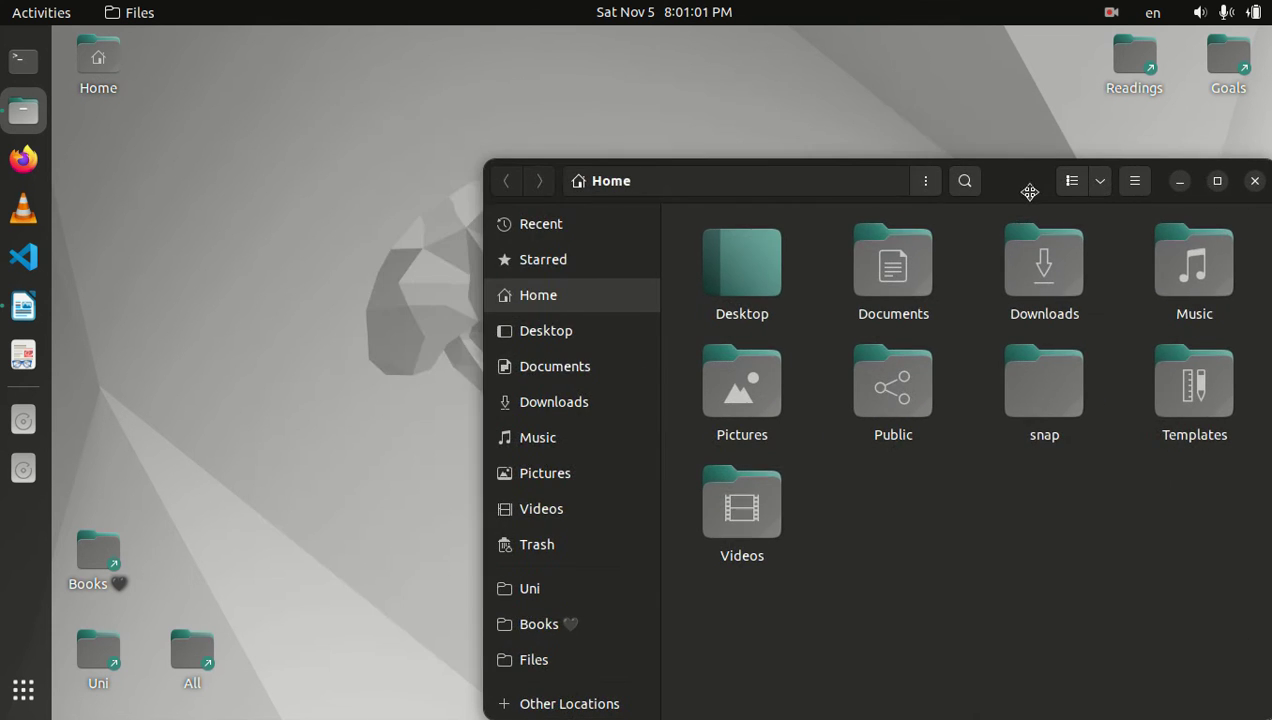
double_click(765, 283)
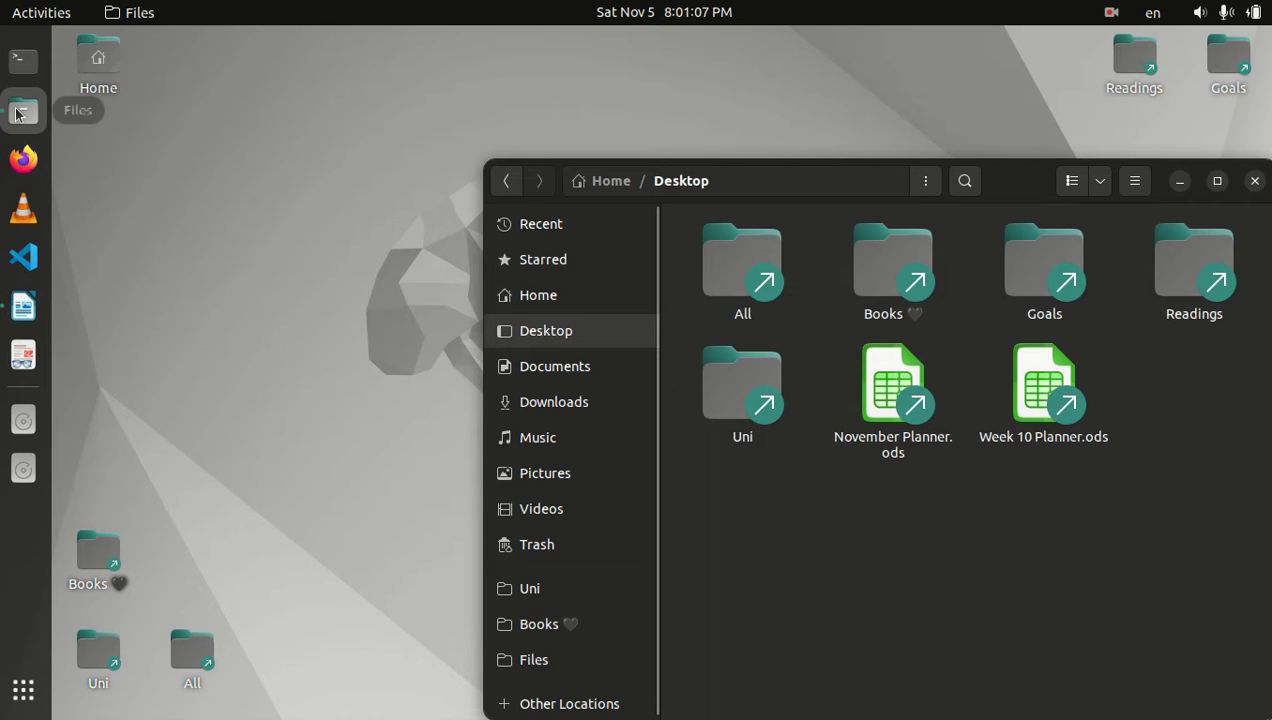
right_click(23, 111)
In a new Home window, Ctrl+Shift-drag Pictures into the Desktop folder to create a link
left_click(143, 100)
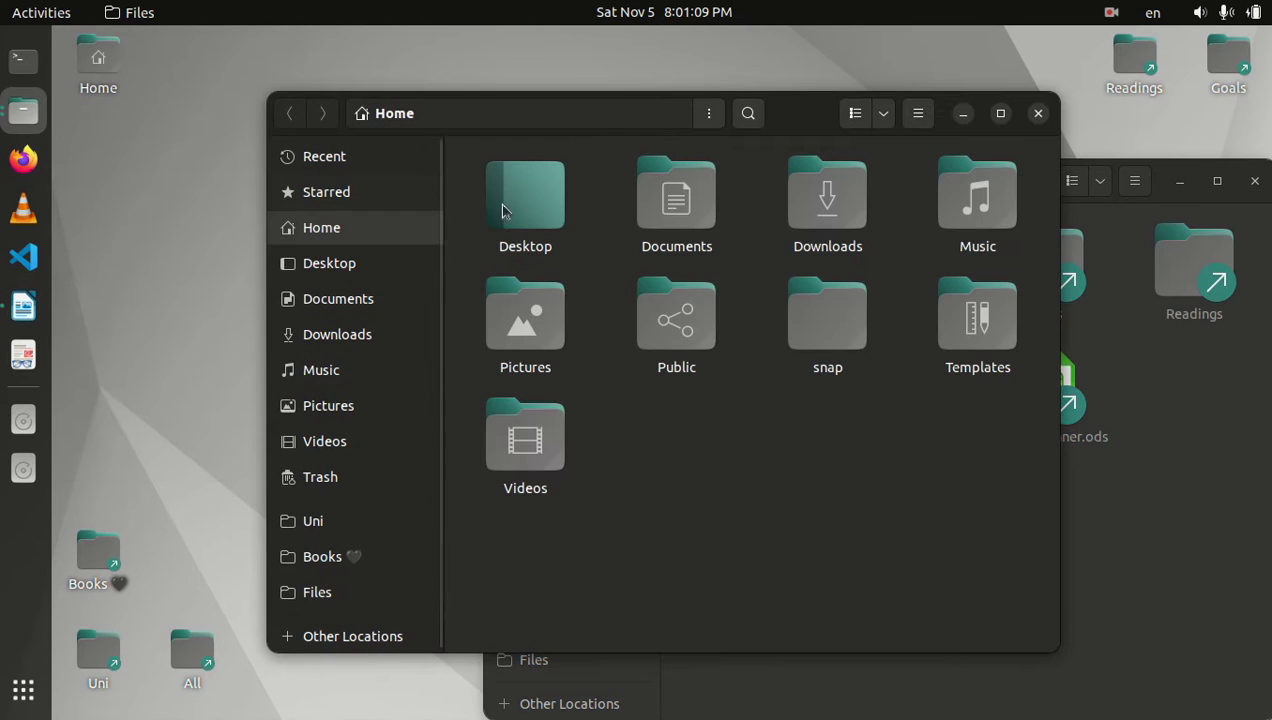
left_click_drag(800, 112, 584, 48)
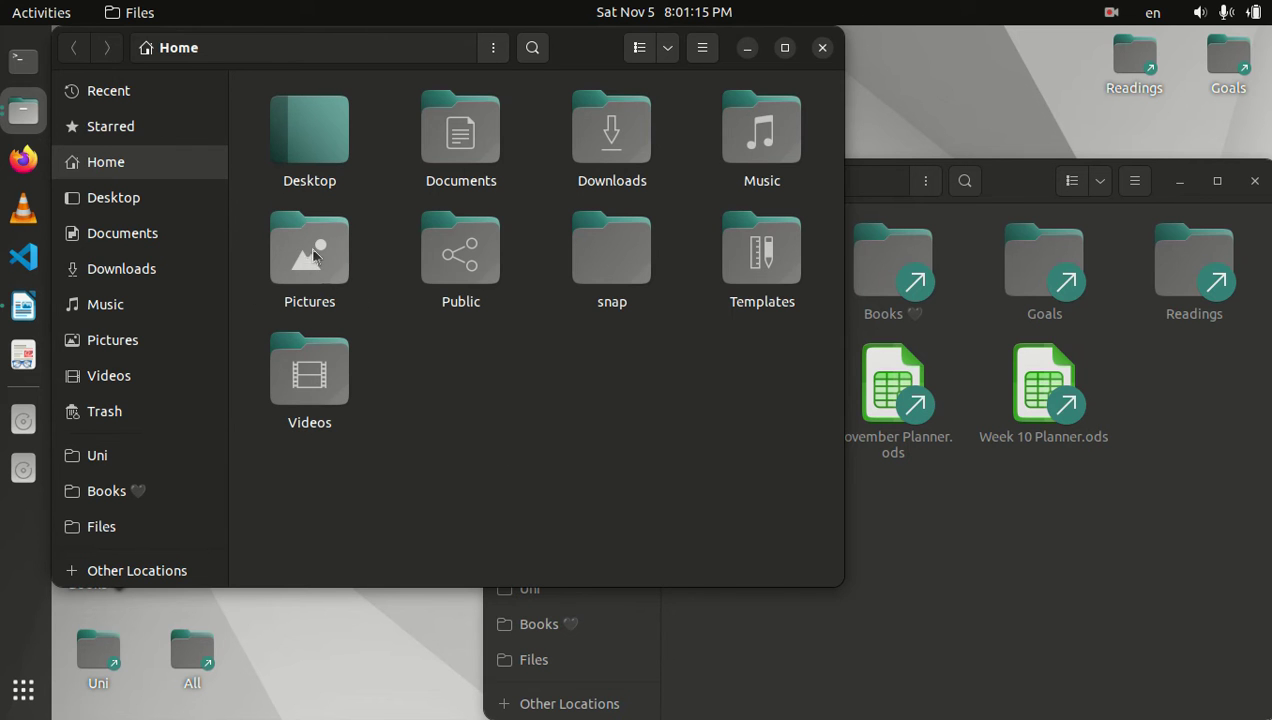
left_click(313, 254)
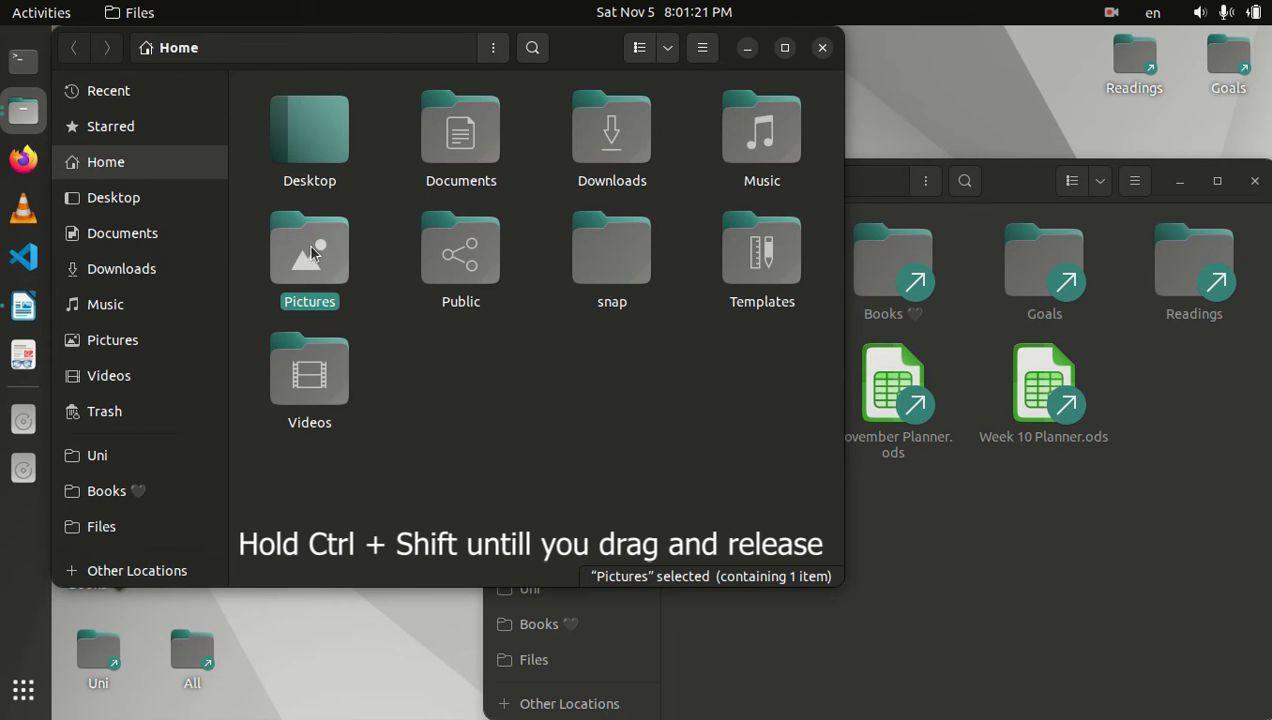
left_click_drag(309, 256, 1216, 408)
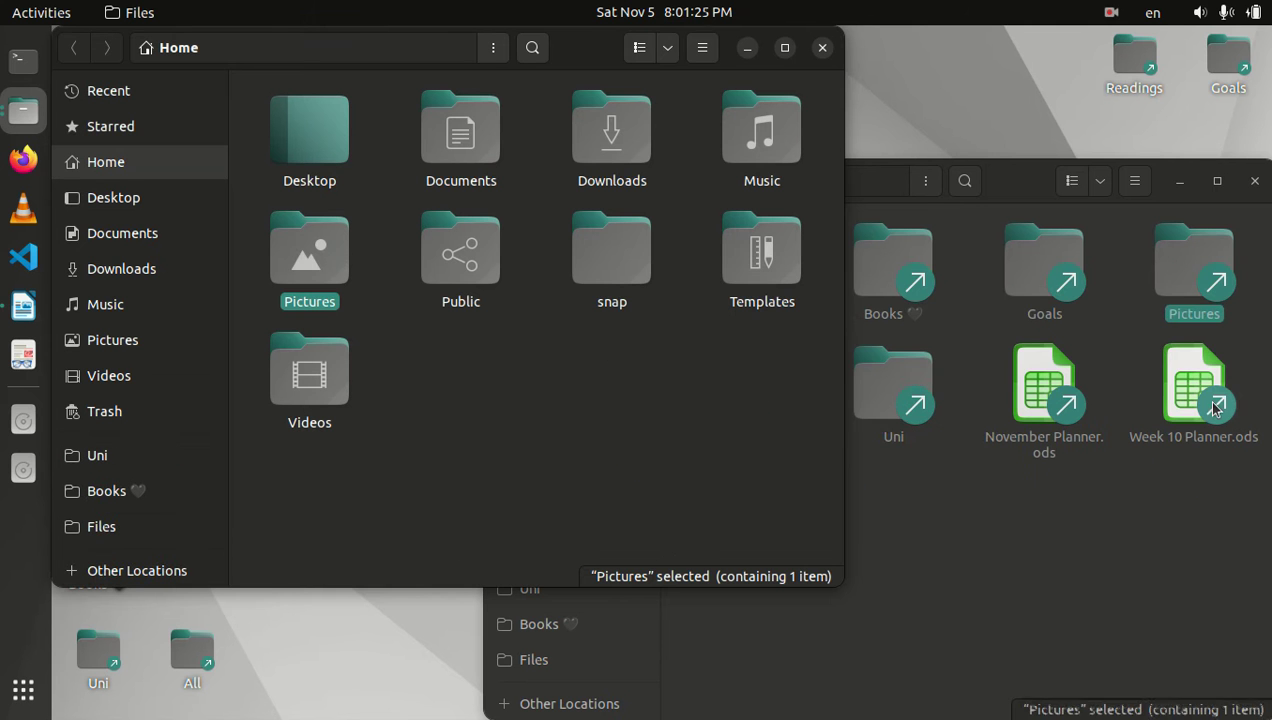
Minimize Home and place the new Pictures desktop shortcut beside the Trash
left_click(747, 48)
left_click_drag(1016, 190, 751, 101)
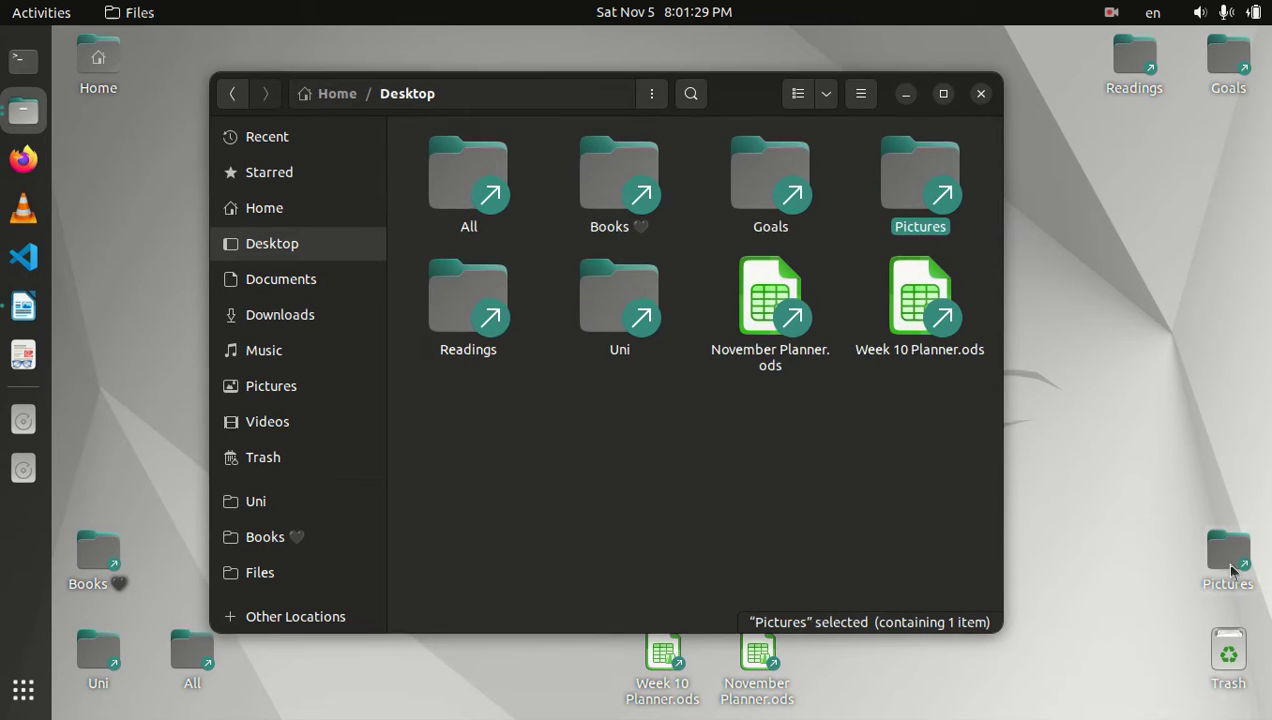
left_click_drag(1231, 570, 1142, 662)
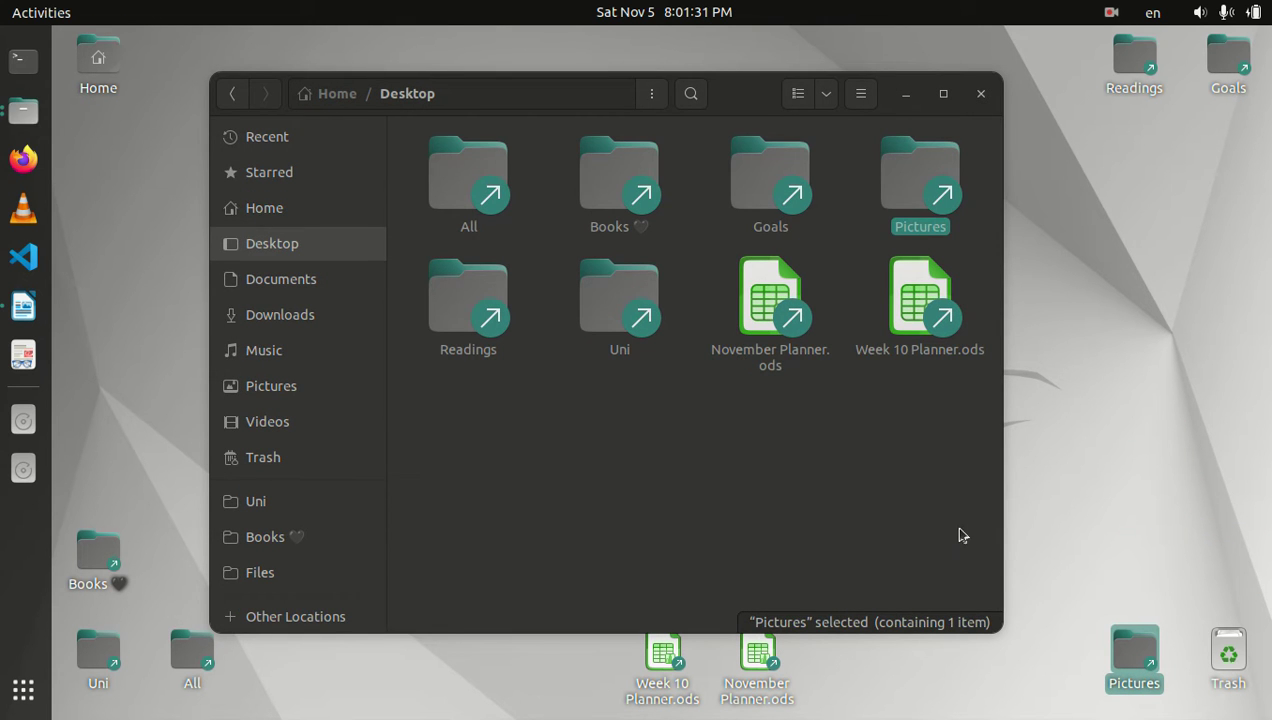
left_click(781, 475)
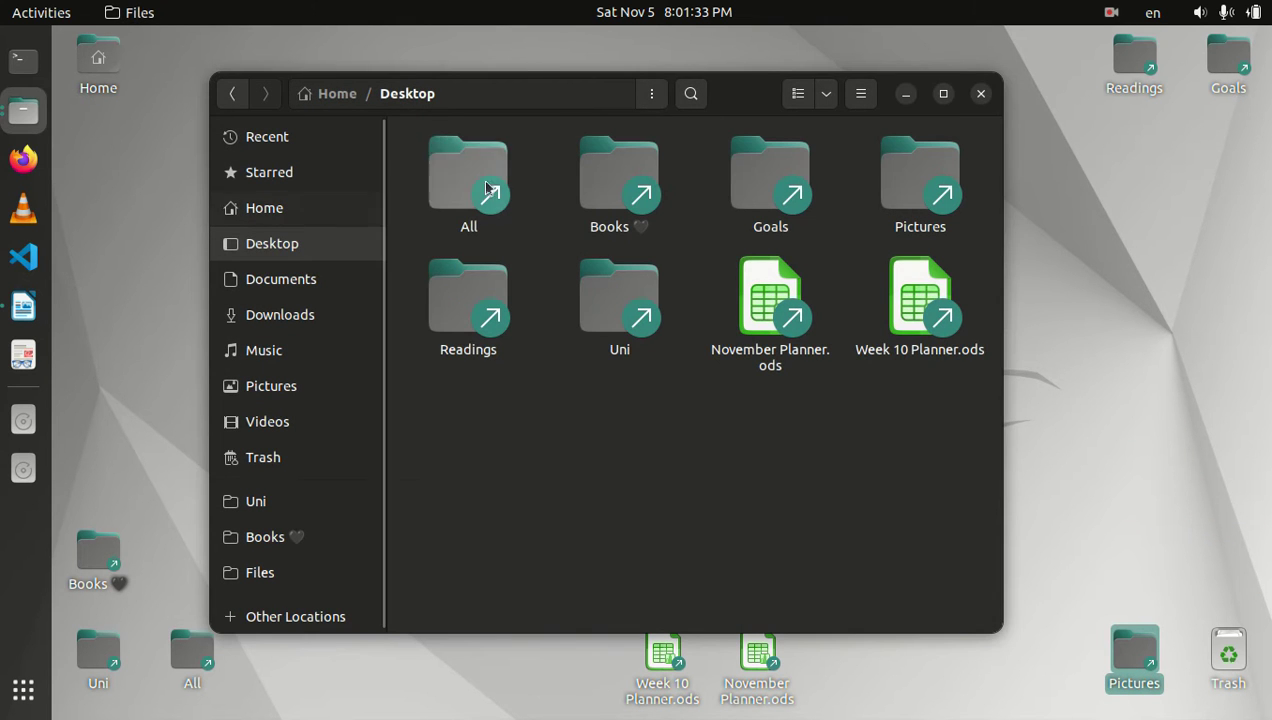
left_click_drag(733, 100, 1012, 184)
right_click(16, 123)
From the Files drive, link Ubunto commands.txt into the Desktop folder
left_click(176, 62)
left_click(176, 277)
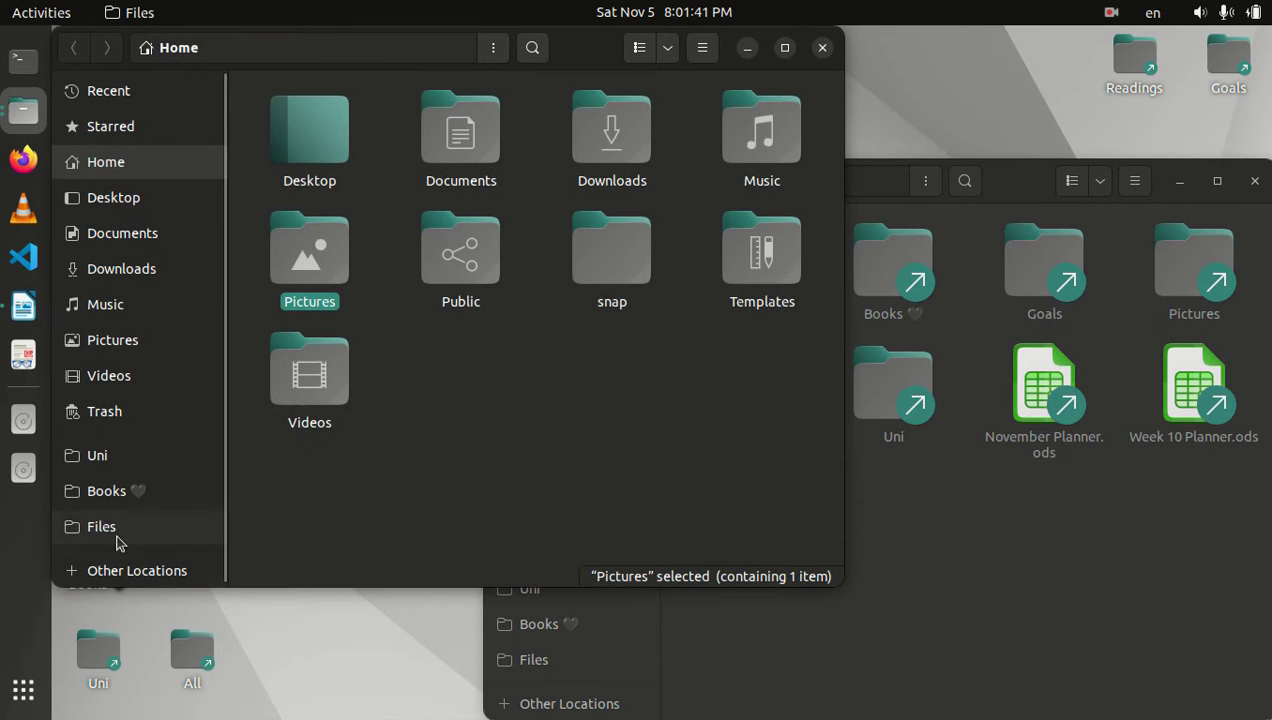
left_click(118, 534)
scroll(569, 396, "down", 5)
scroll(569, 396, "down", 1)
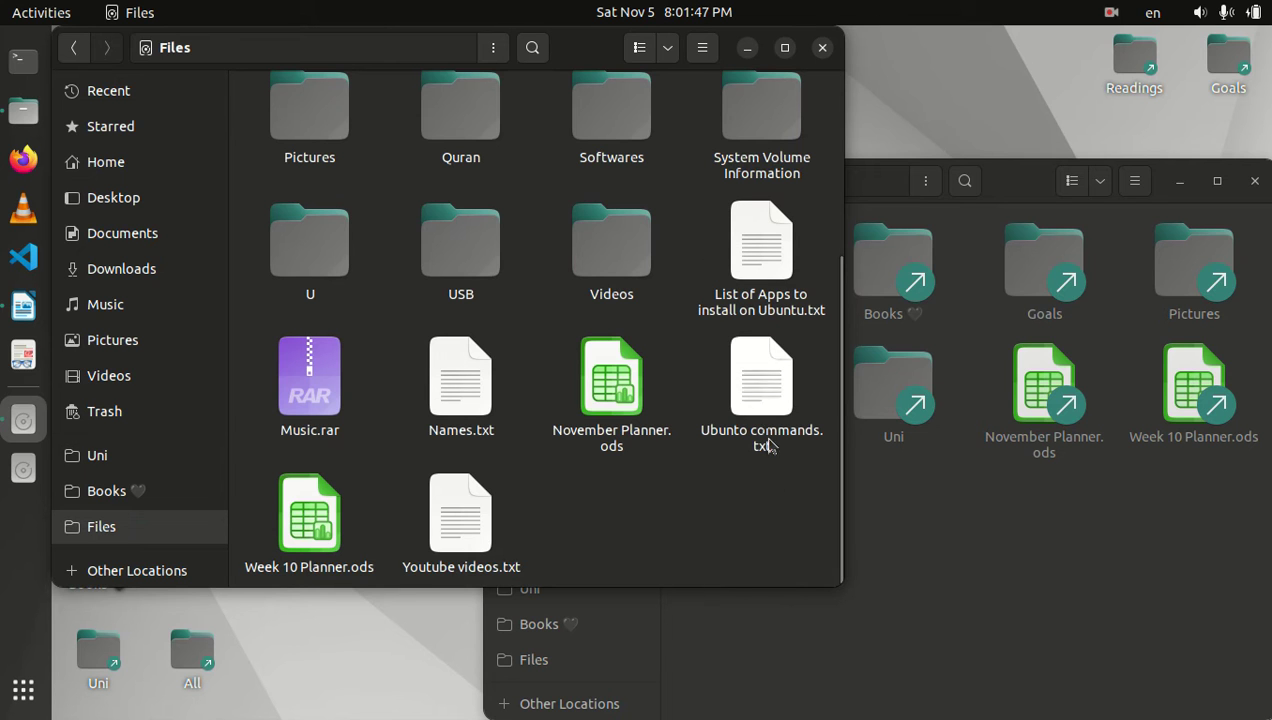
left_click(777, 404)
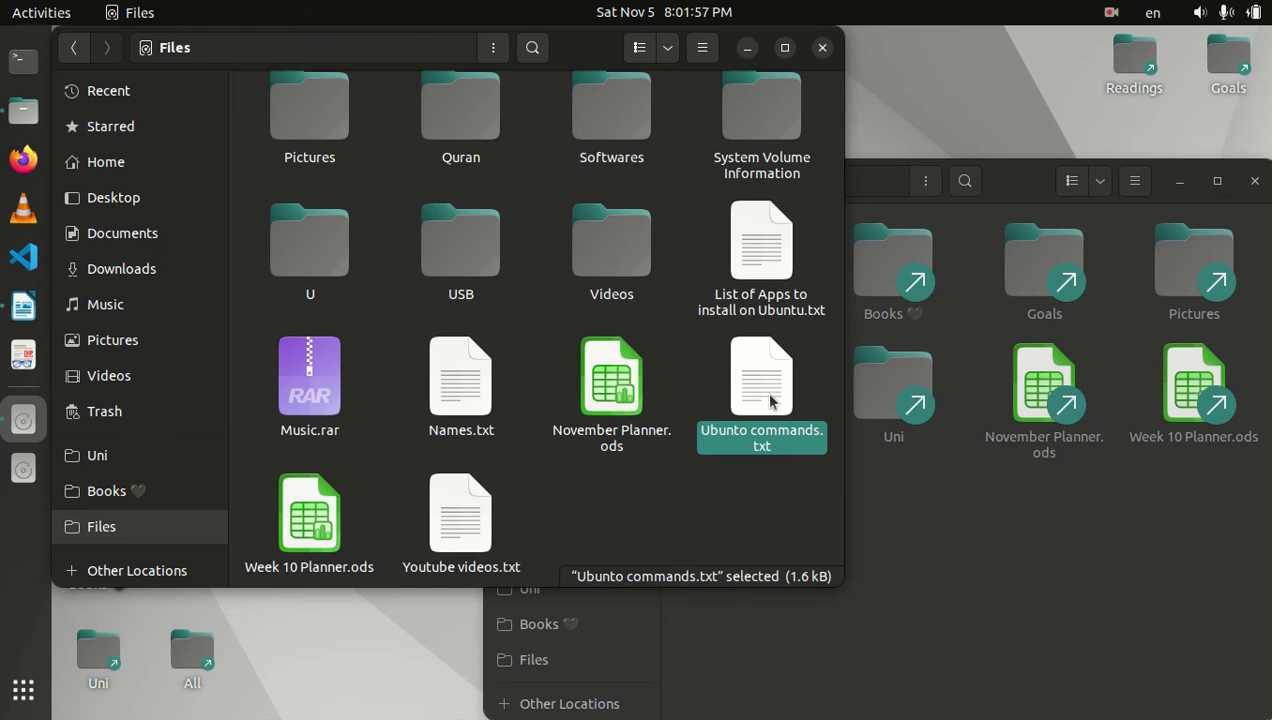
left_click_drag(770, 400, 1143, 587)
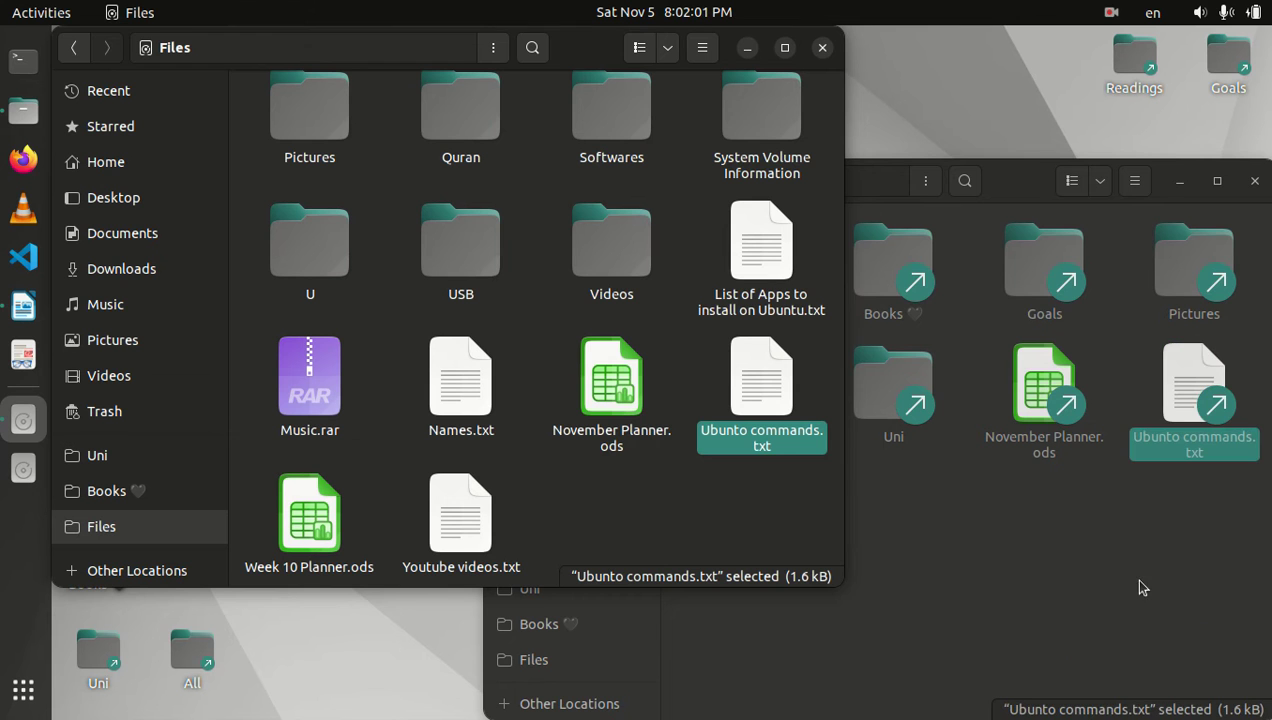
Move the Ubunto commands desktop shortcut above the Pictures shortcut
left_click(1181, 182)
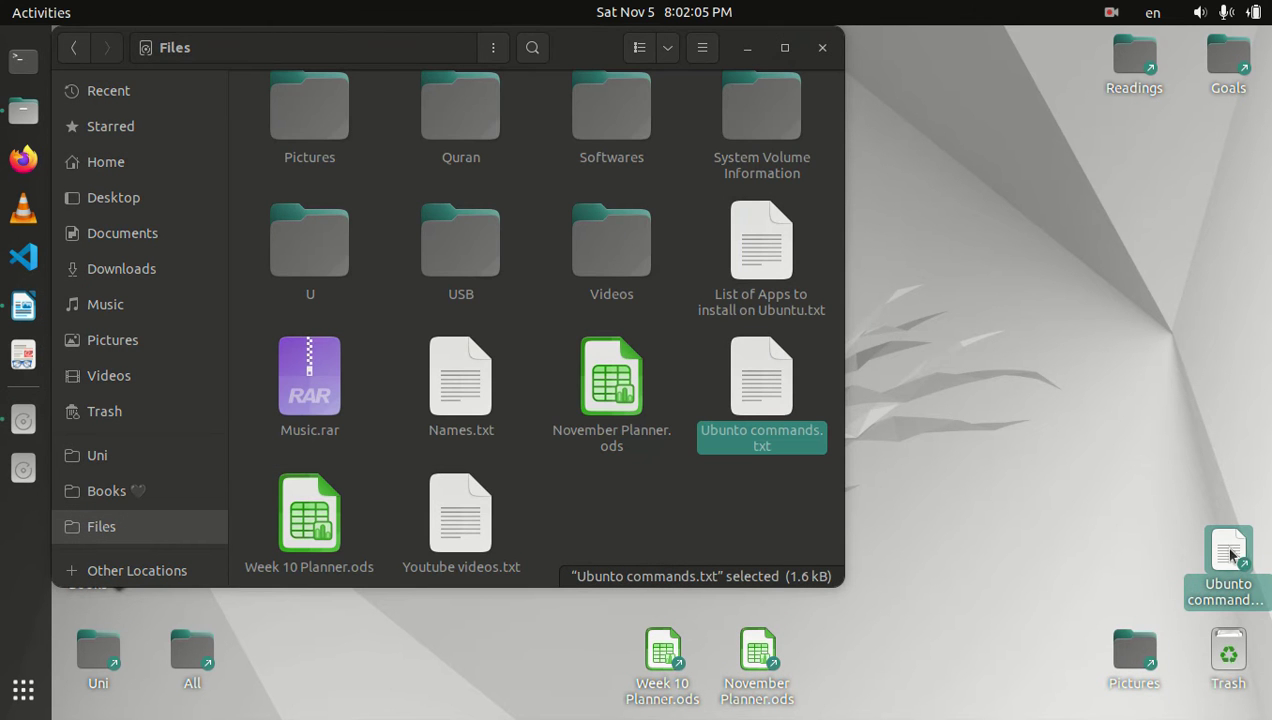
left_click_drag(1227, 552, 1130, 564)
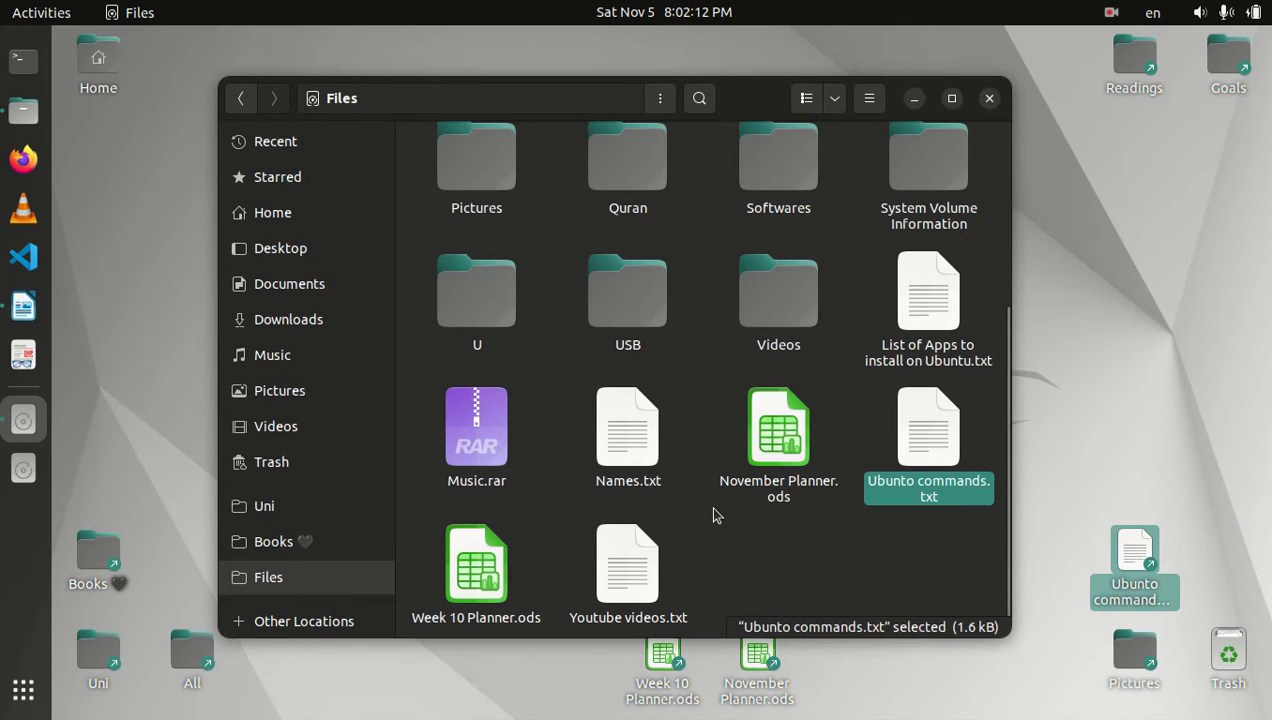
left_click_drag(761, 104, 758, 76)
scroll(300, 550, "down", 1)
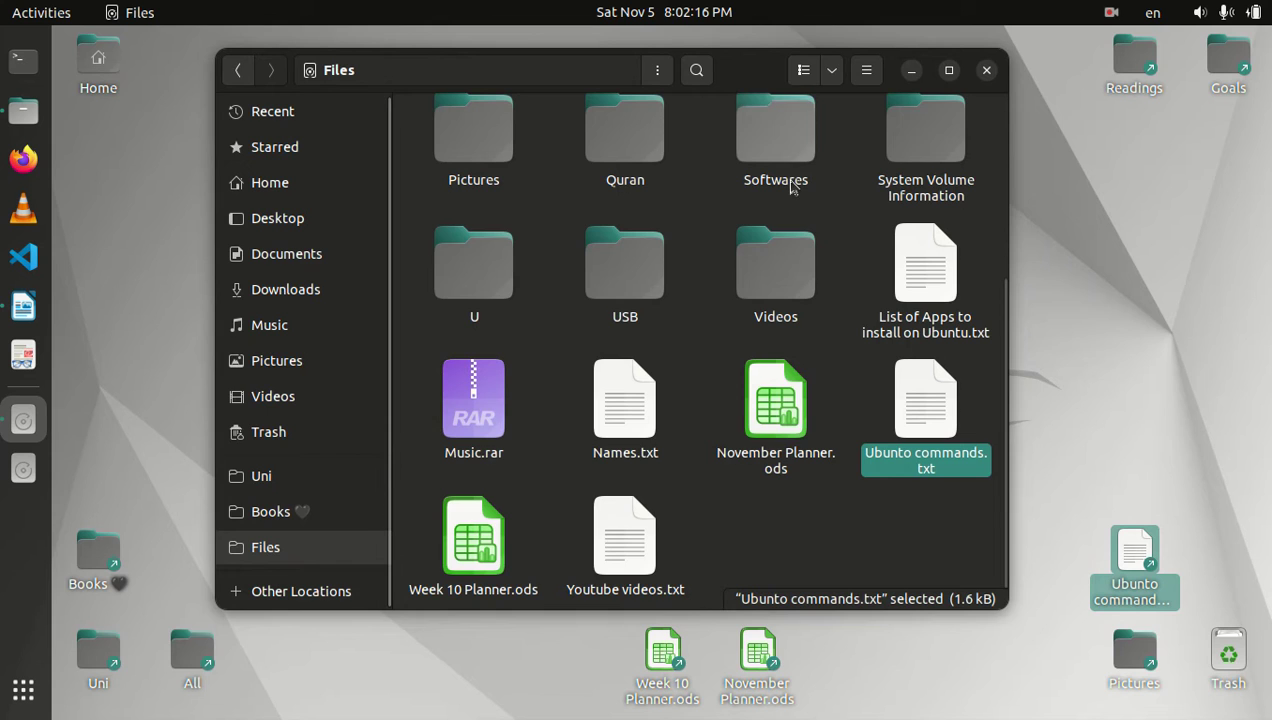
Maximize Files and browse from Computer to /usr/share/applications
left_click(949, 70)
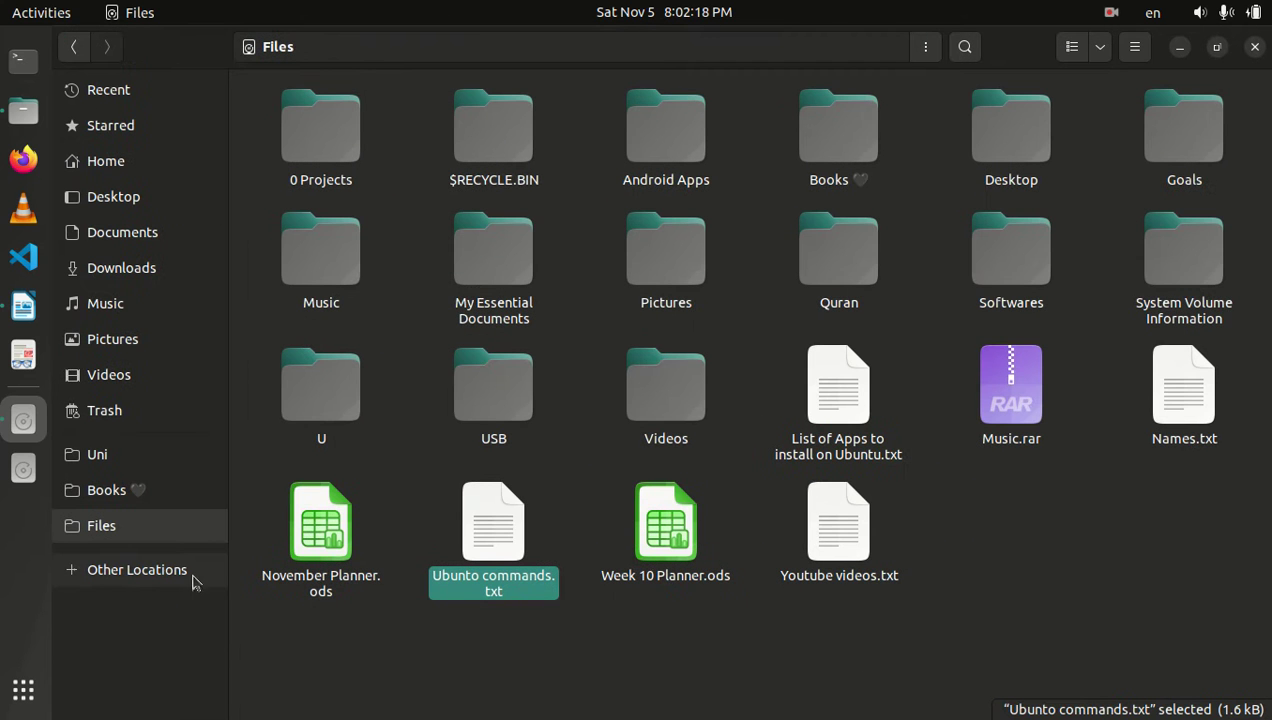
left_click(157, 572)
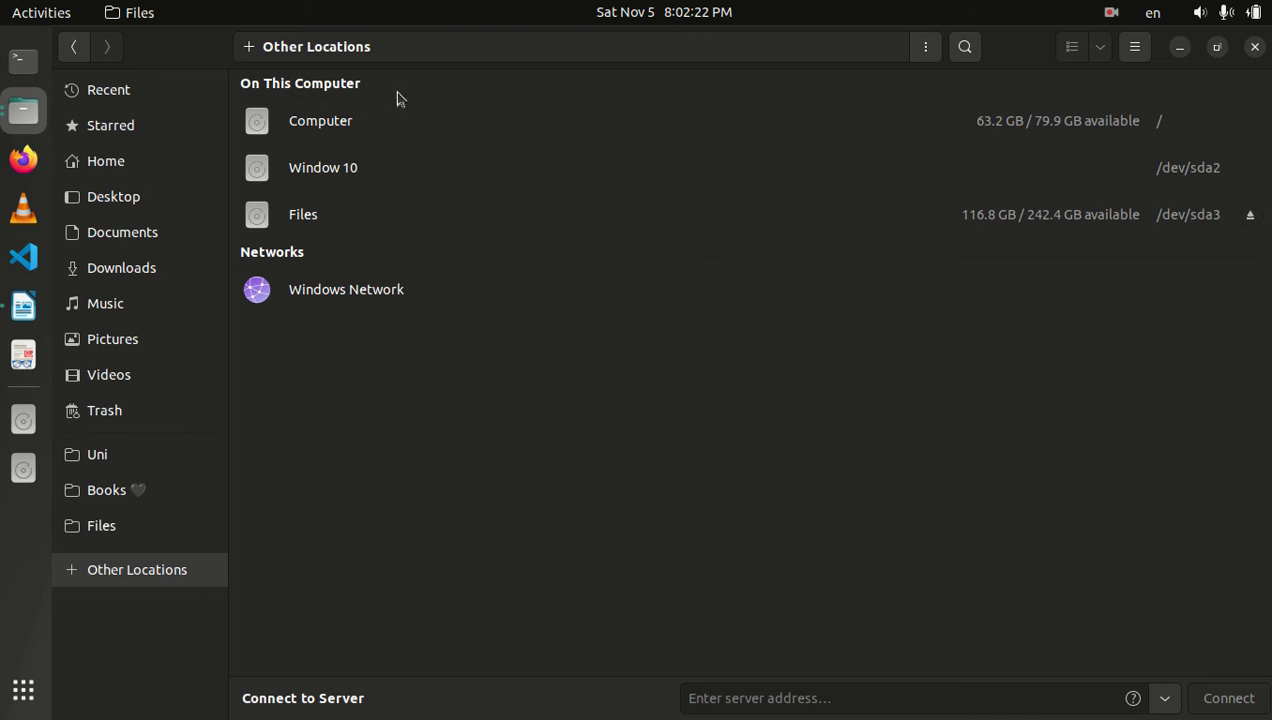
left_click(300, 135)
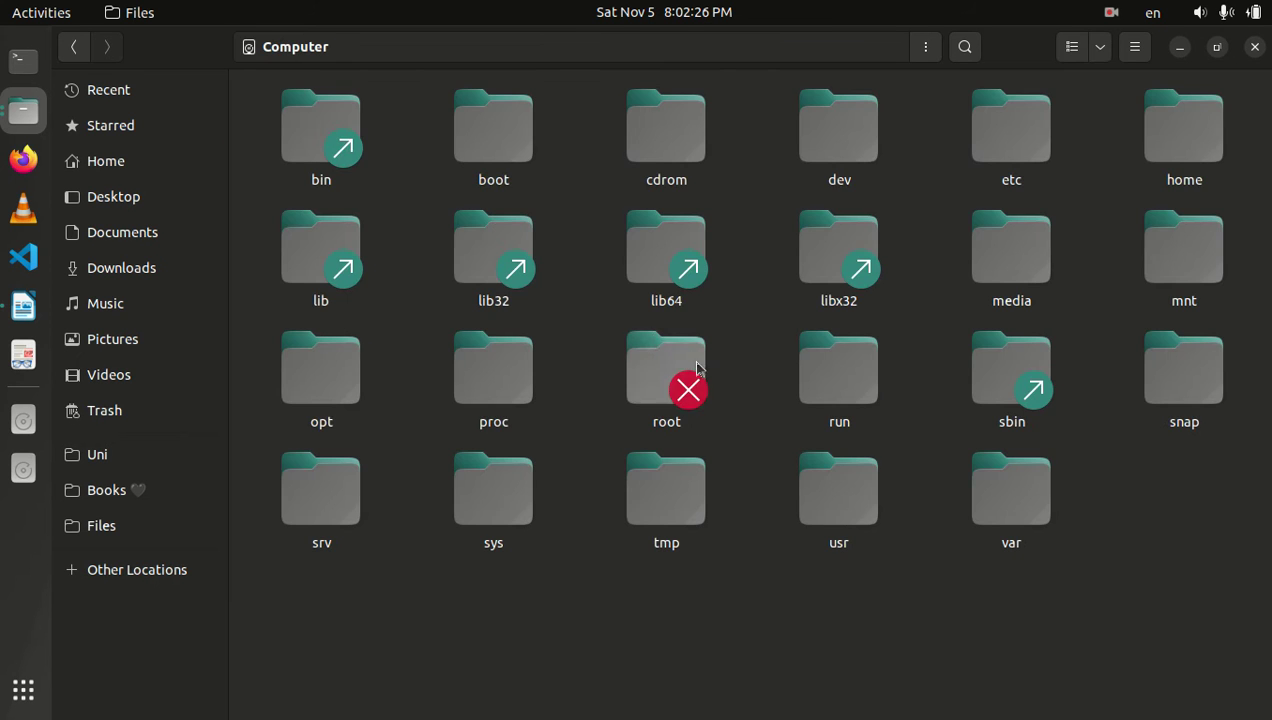
double_click(845, 495)
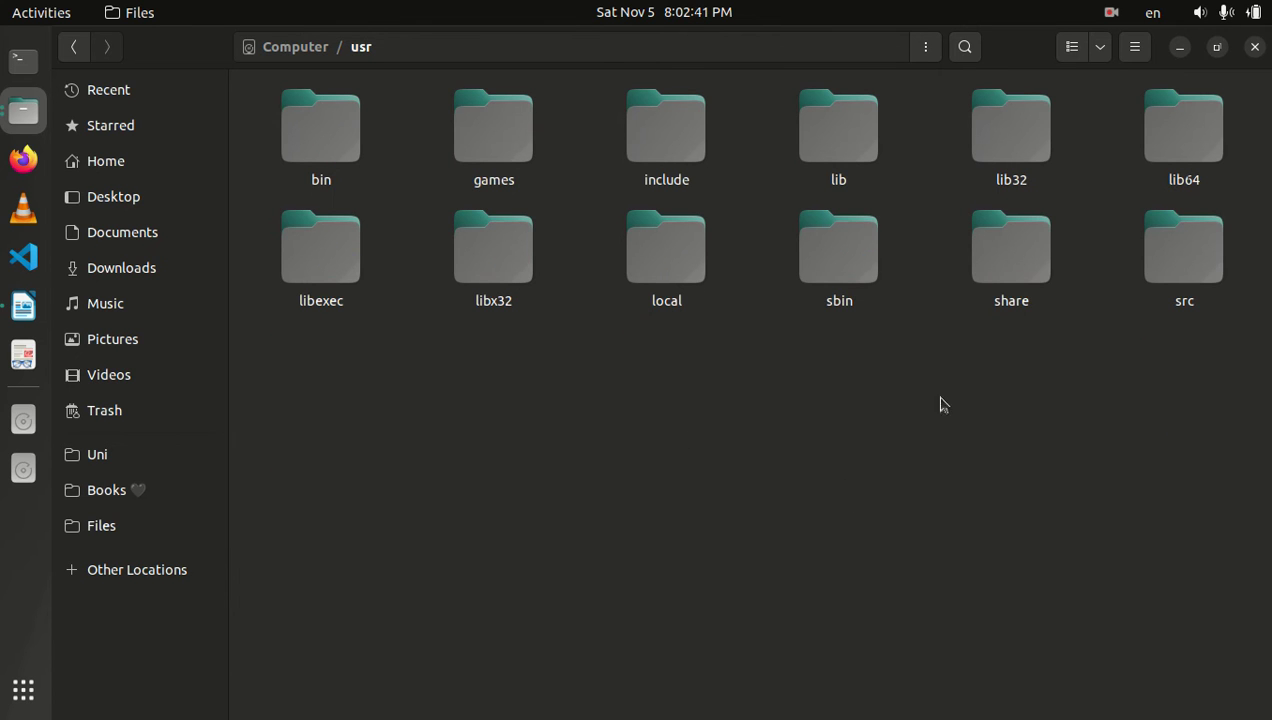
left_click(1030, 272)
double_click(1029, 272)
left_click(997, 263)
double_click(1022, 260)
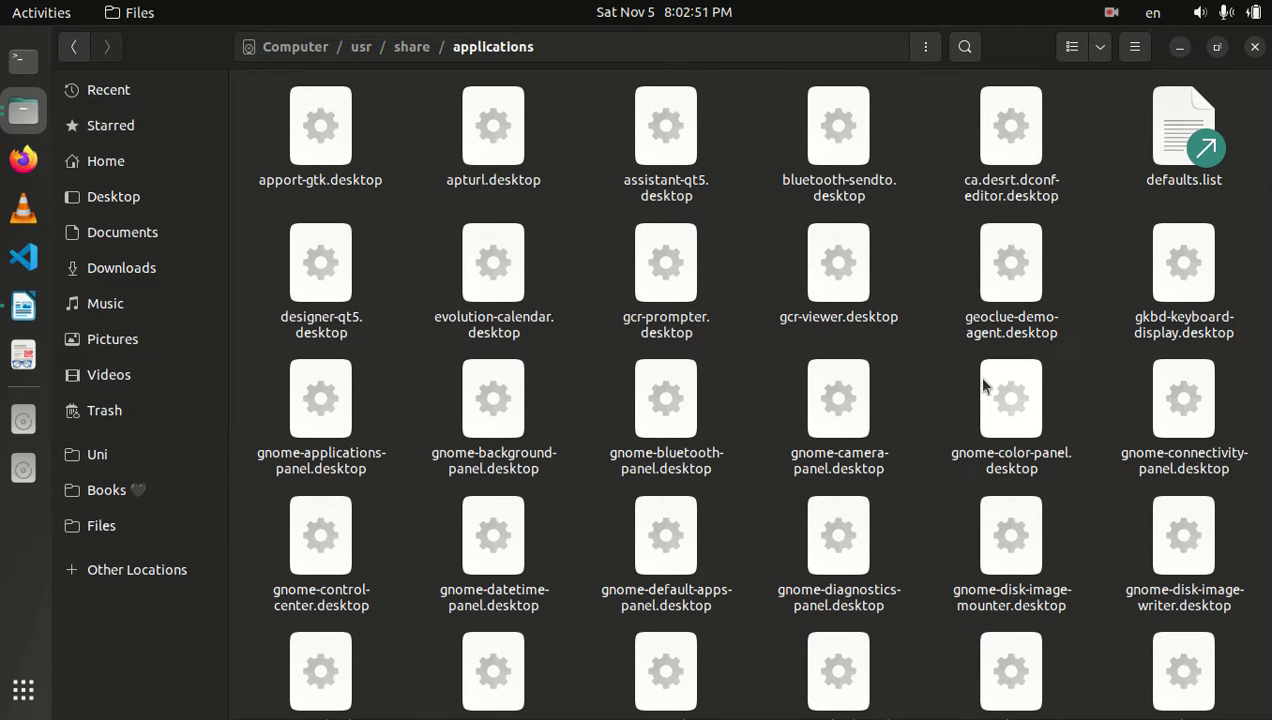
Search for 'calc', correcting the typo, to list org.gnome.Calculator.desktop
scroll(985, 383, "down", 4)
scroll(985, 383, "up", 4)
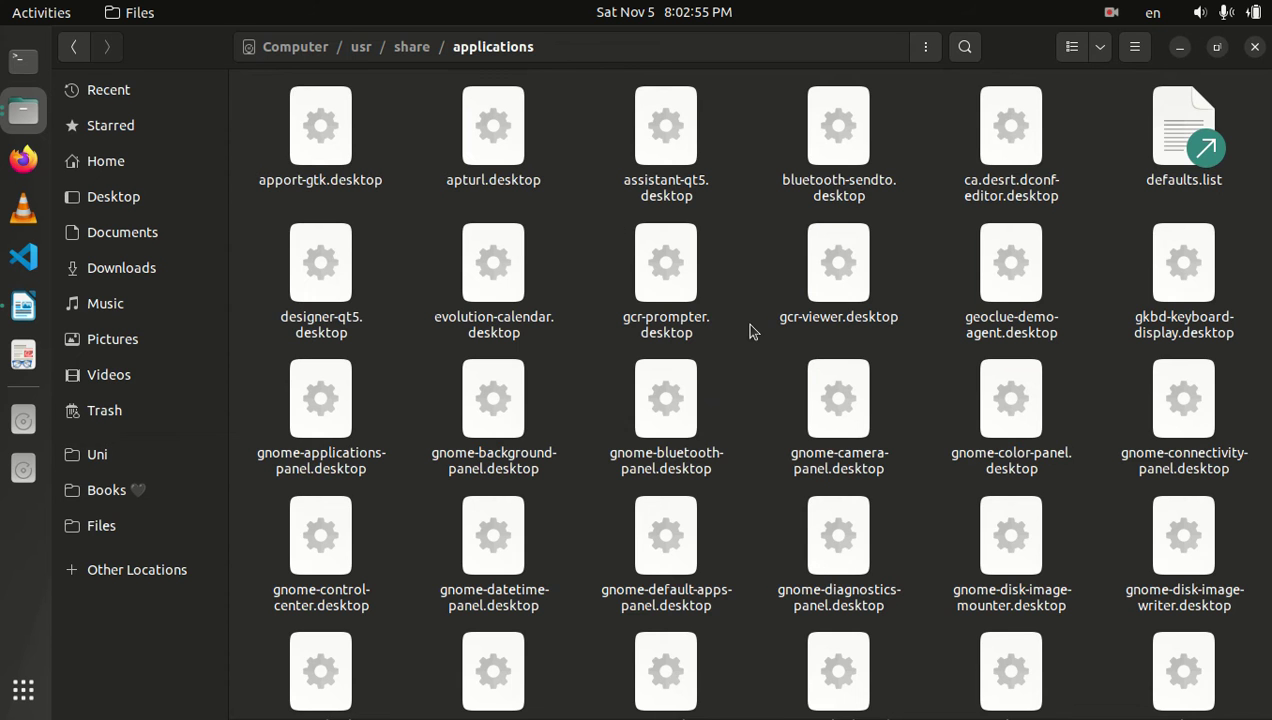
type("clacu")
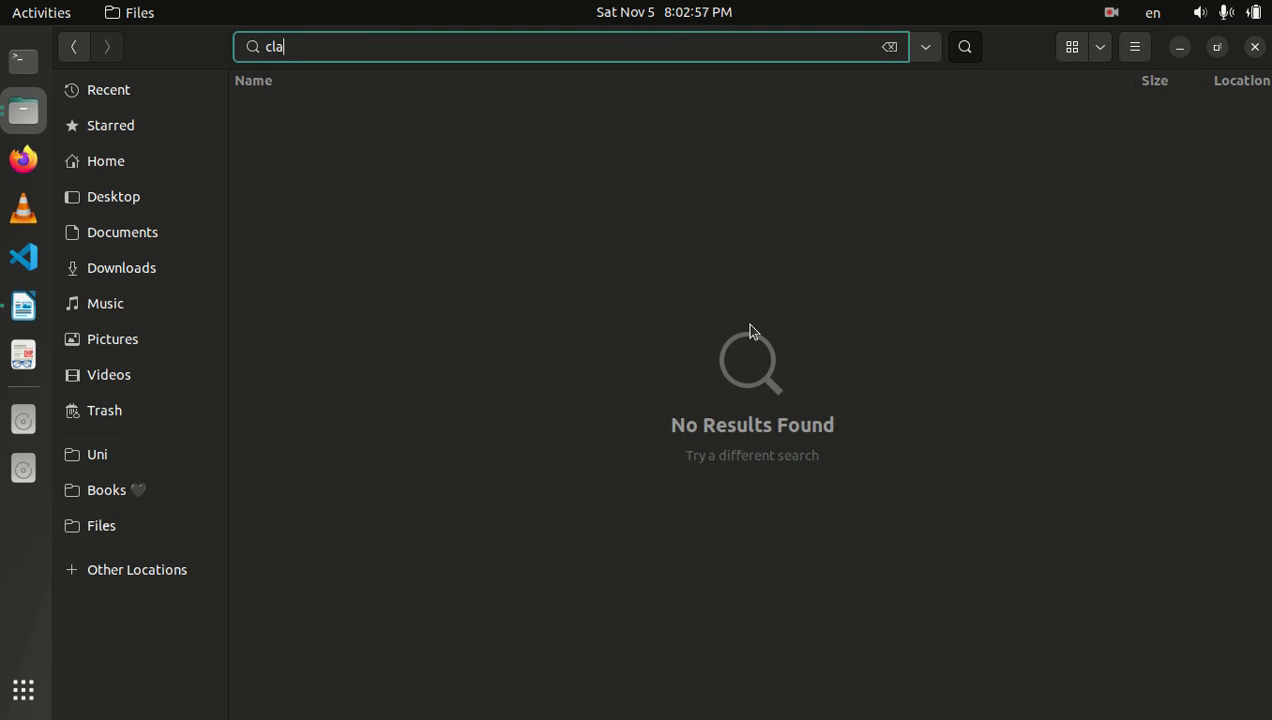
key("BackSpace")
key("BackSpace")
key("BackSpace")
key("BackSpace")
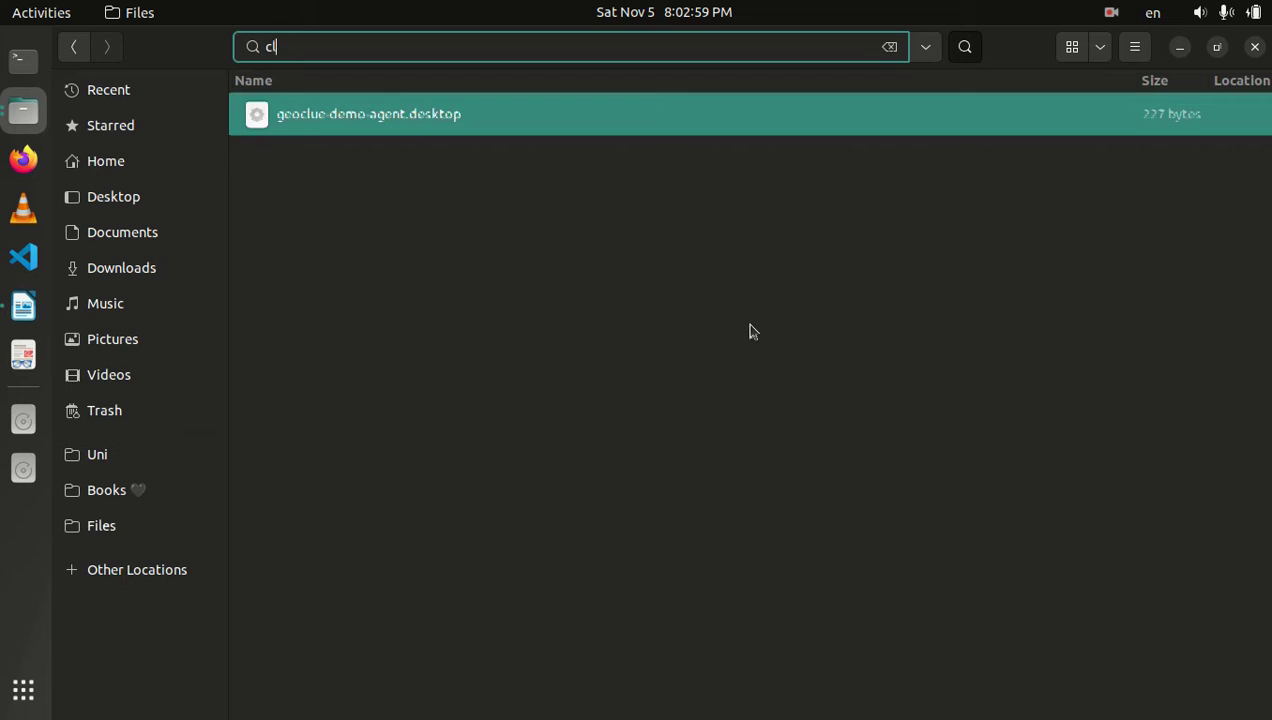
type("alc")
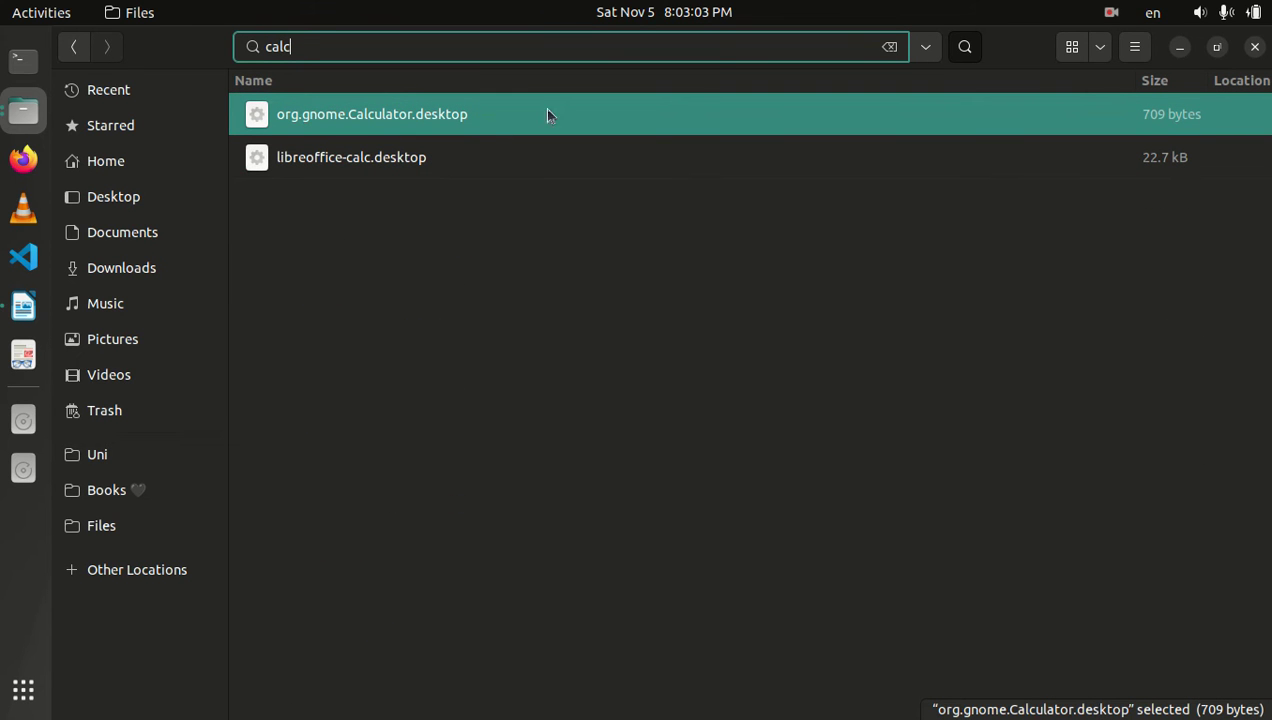
Copy org.gnome.Calculator.desktop, paste it onto the desktop, and close Files
left_click(1218, 52)
left_click_drag(738, 82, 599, 112)
right_click(497, 184)
left_click(567, 297)
right_click(1066, 228)
left_click(943, 279)
left_click(844, 118)
Allow Launching on the Calculator icon, place it below Goals, and test-open Calculator
left_click_drag(1222, 585, 1226, 302)
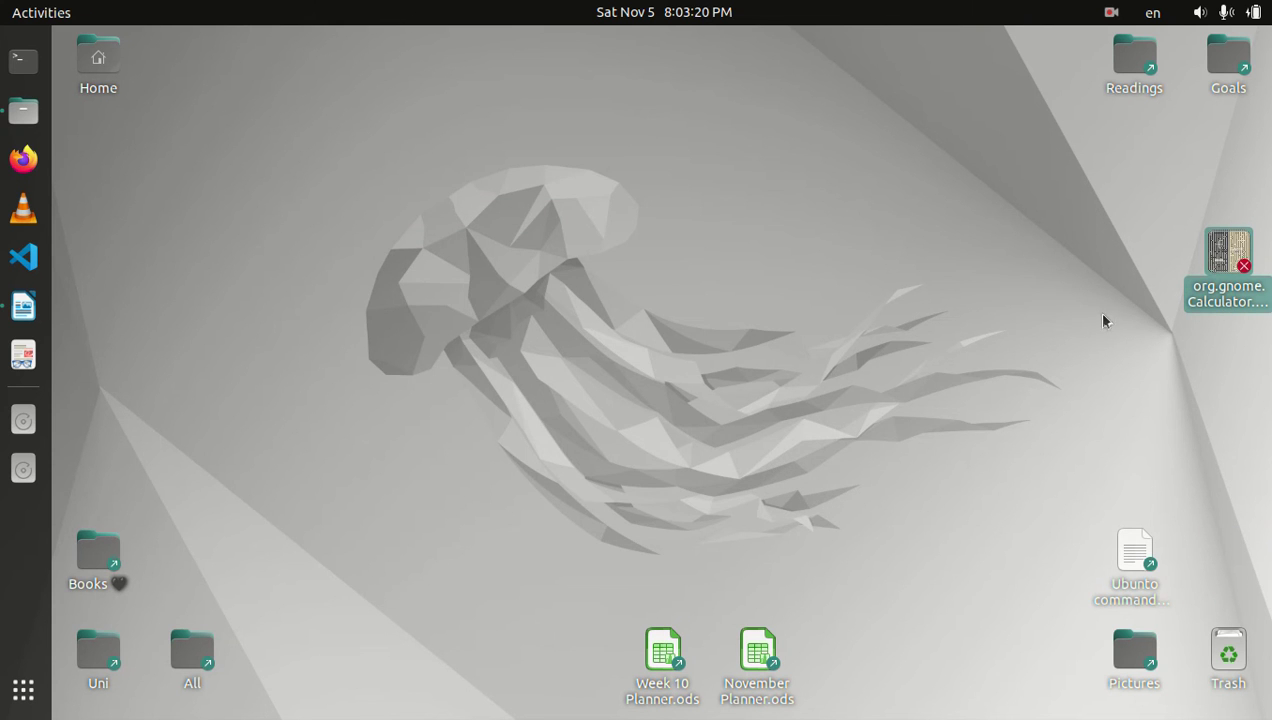
right_click(1218, 260)
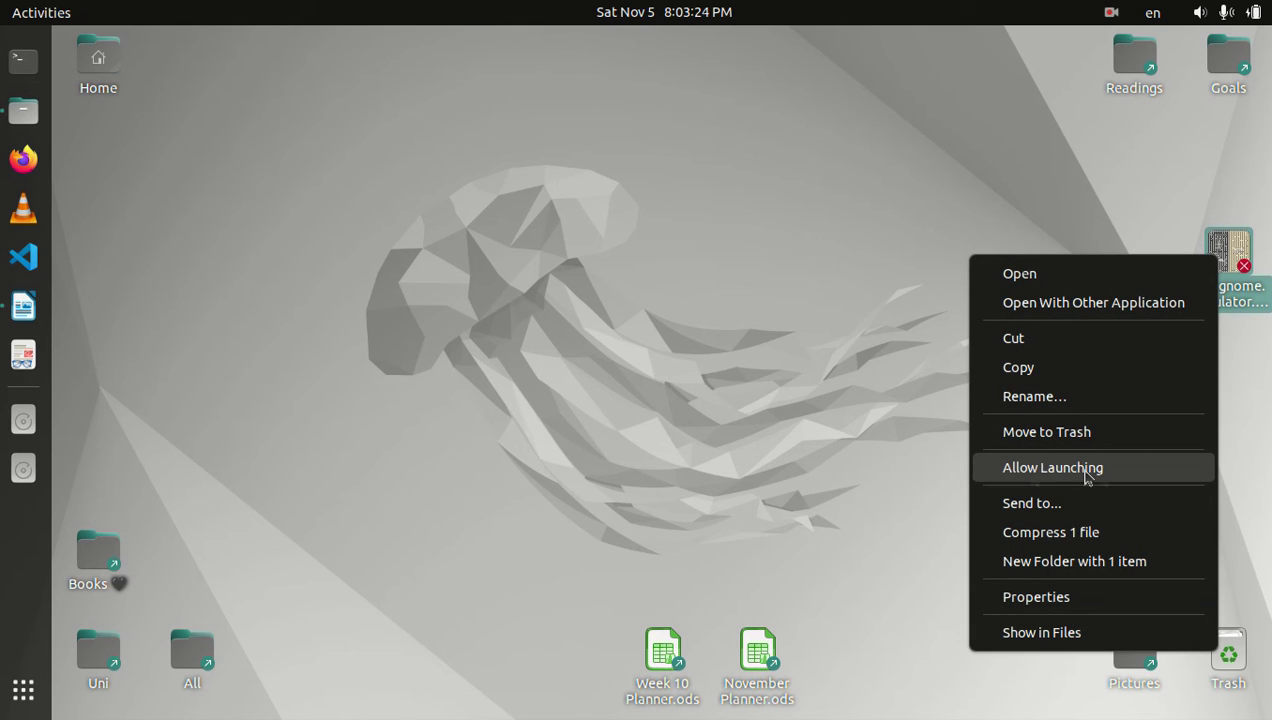
left_click(1035, 477)
left_click_drag(1217, 260, 1217, 205)
double_click(1230, 160)
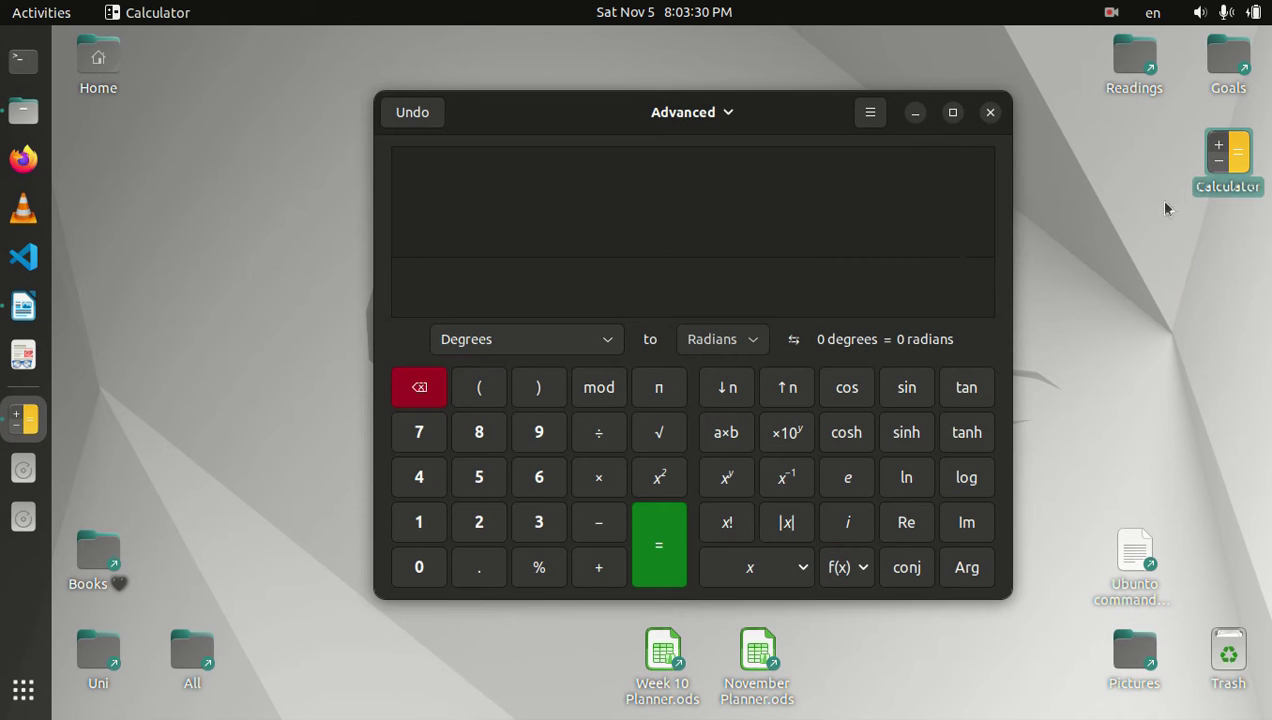
left_click(990, 113)
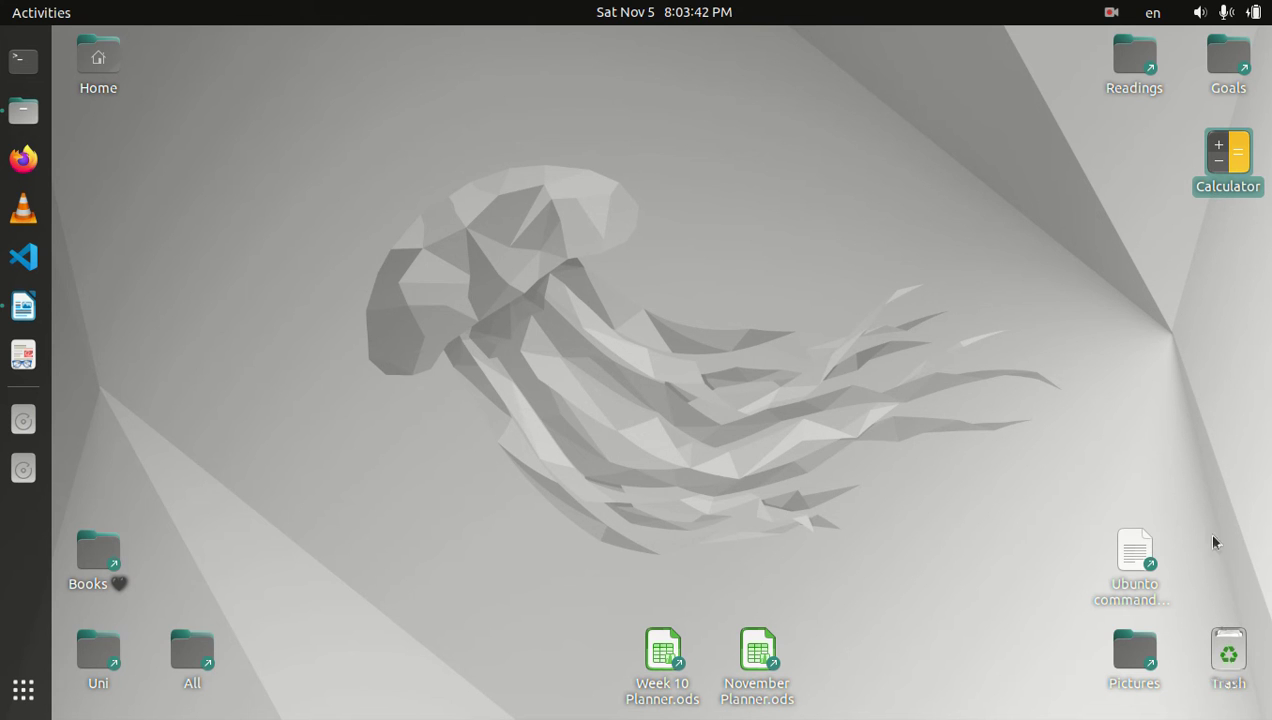
Move the Calculator, Ubuntu commands and Pictures shortcuts into Trash
left_click_drag(1248, 600, 1133, 488)
left_click_drag(1080, 353, 1140, 712)
left_click_drag(1140, 653, 1240, 651)
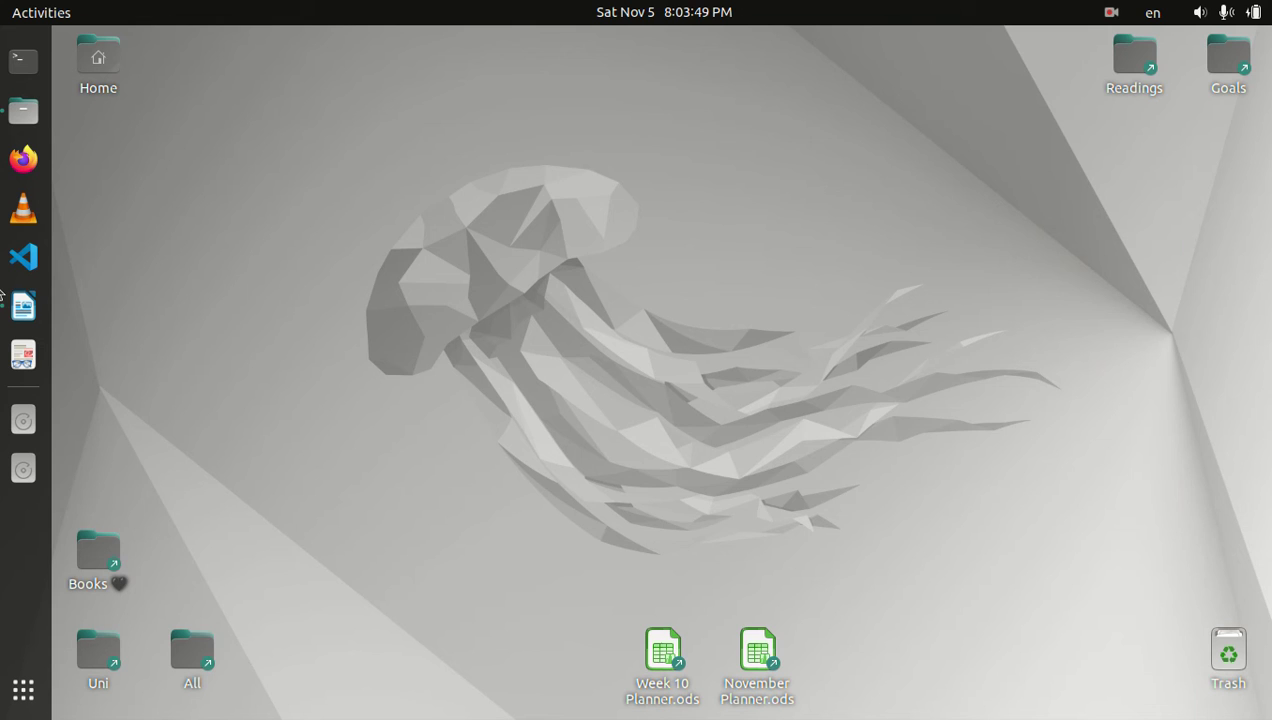
Copy the gsettings show-trash true command from the Writer notes
left_click(23, 305)
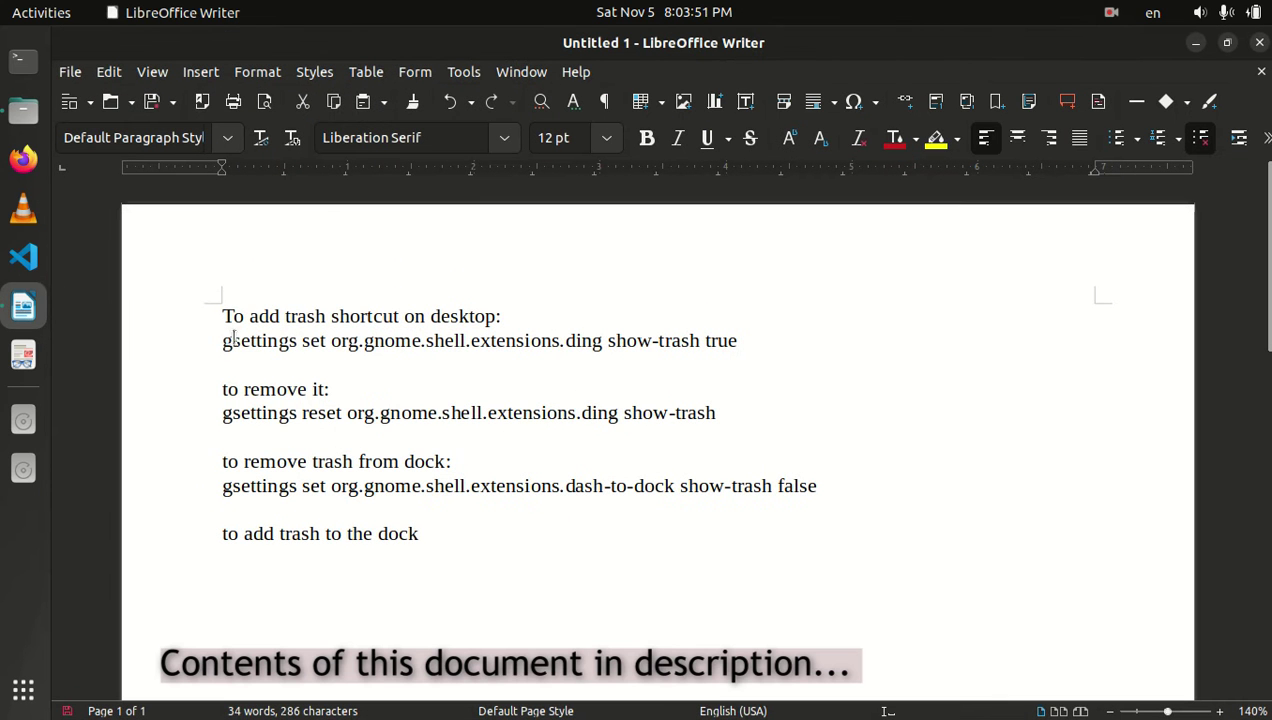
left_click_drag(222, 341, 740, 341)
right_click(724, 347)
left_click(762, 381)
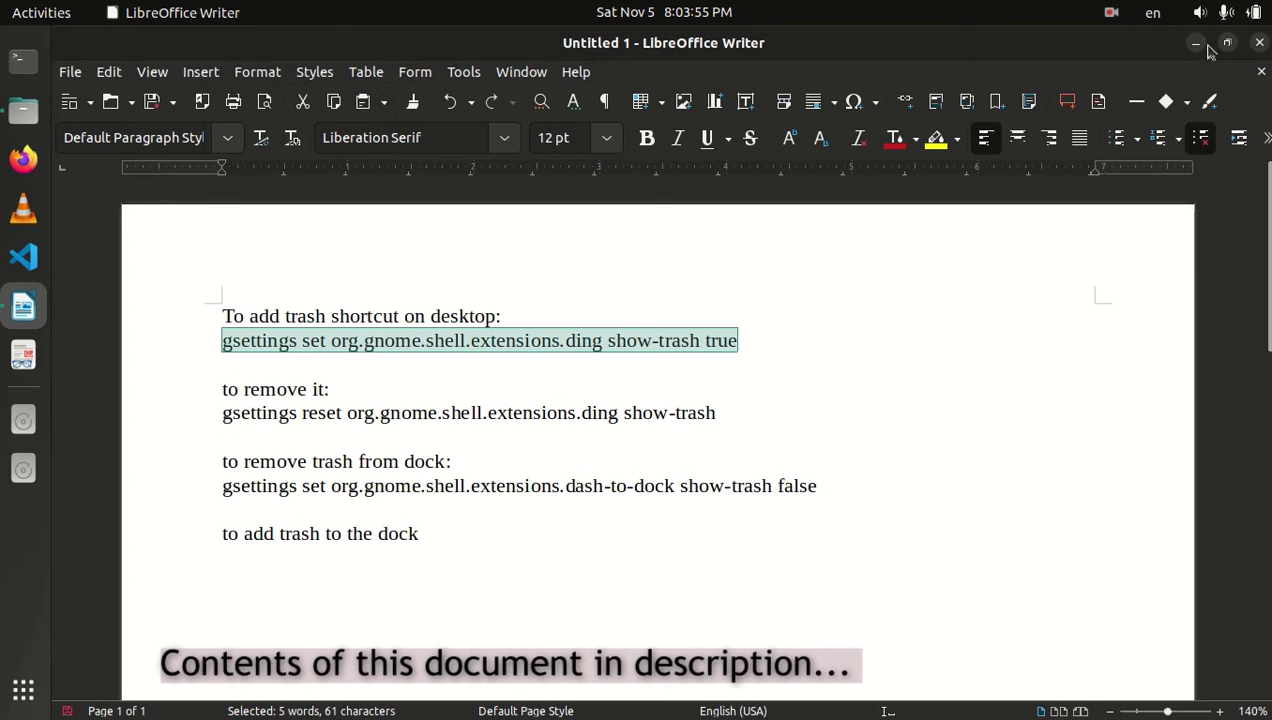
left_click(1196, 44)
left_click(21, 62)
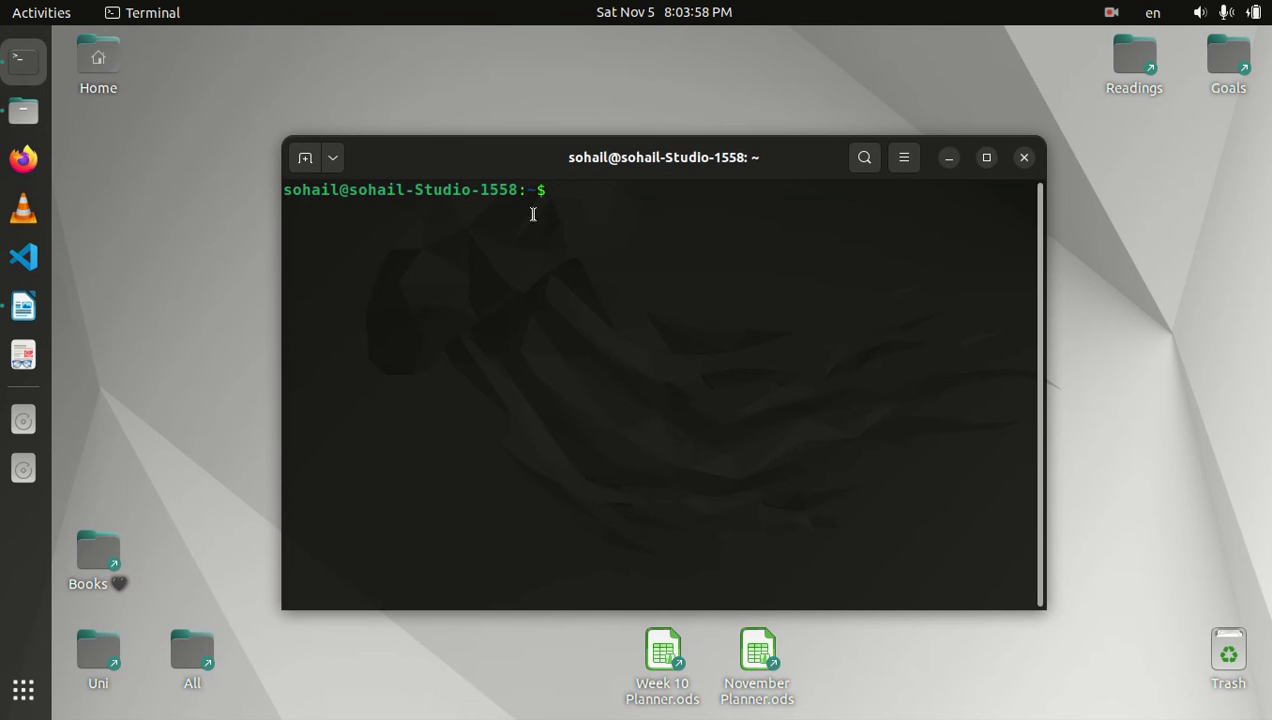
Paste and run the gsettings show-trash true command in Terminal
right_click(573, 202)
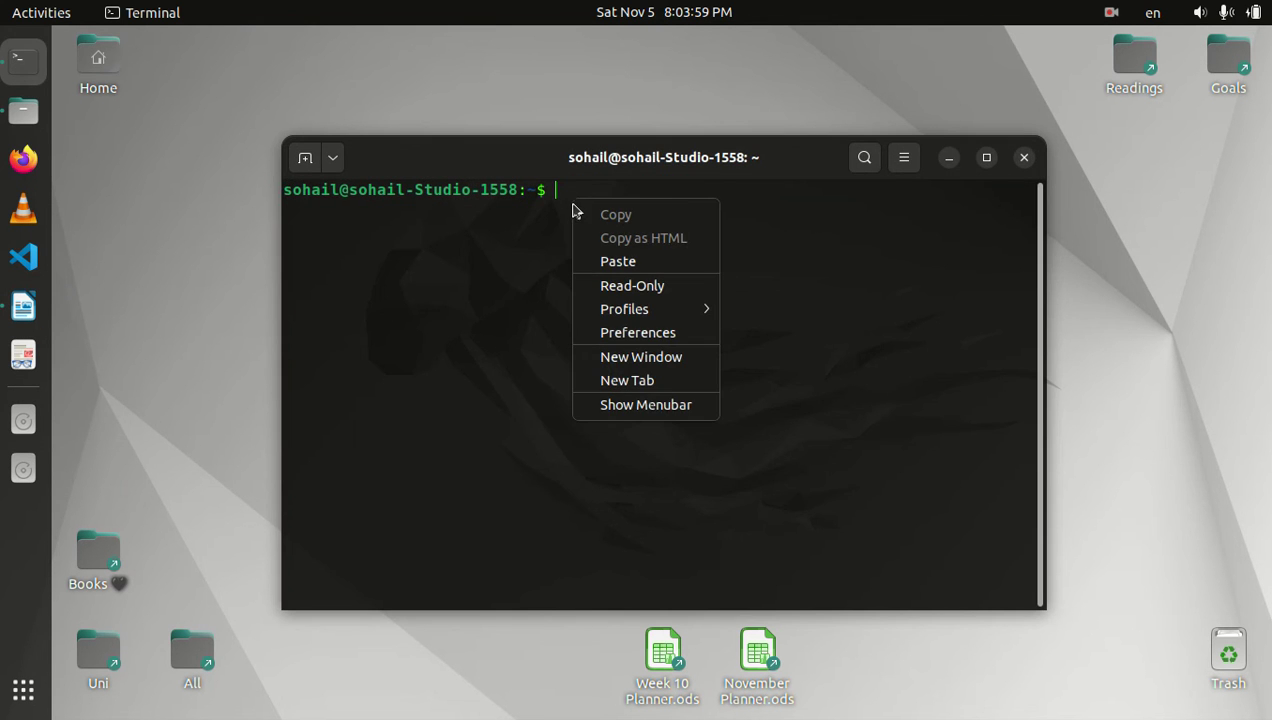
left_click(618, 261)
key("End")
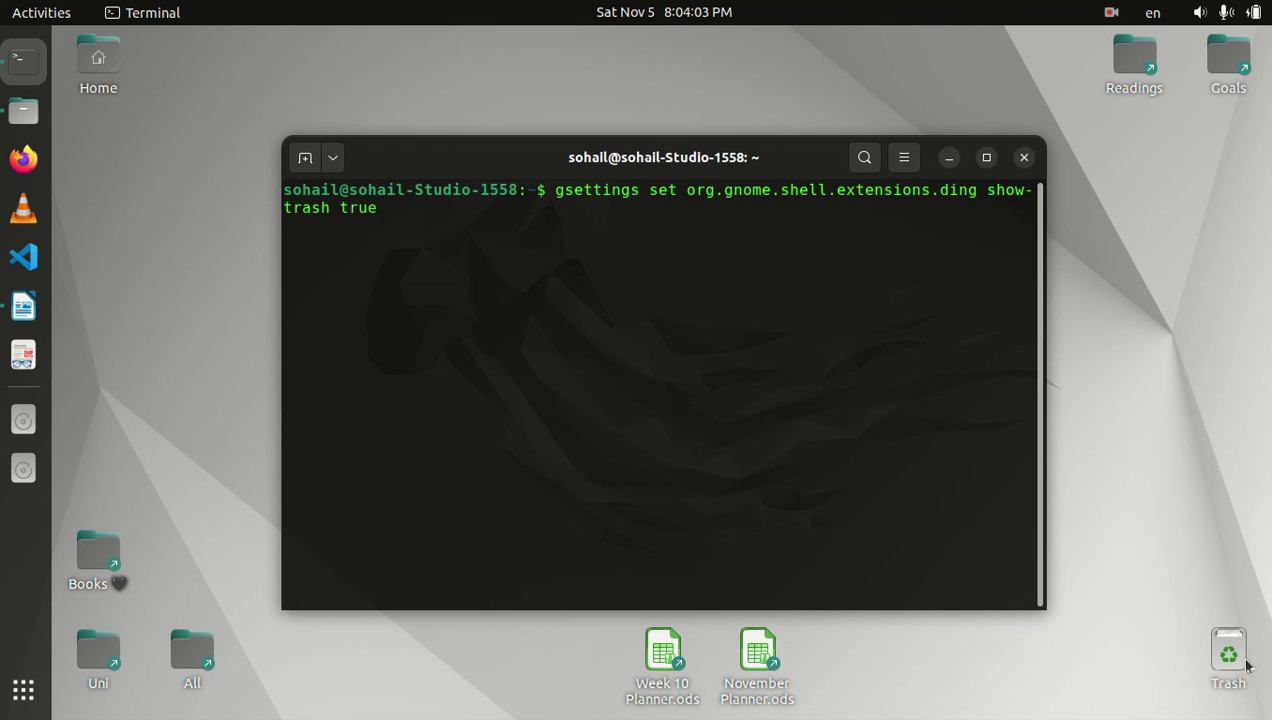
key("Return")
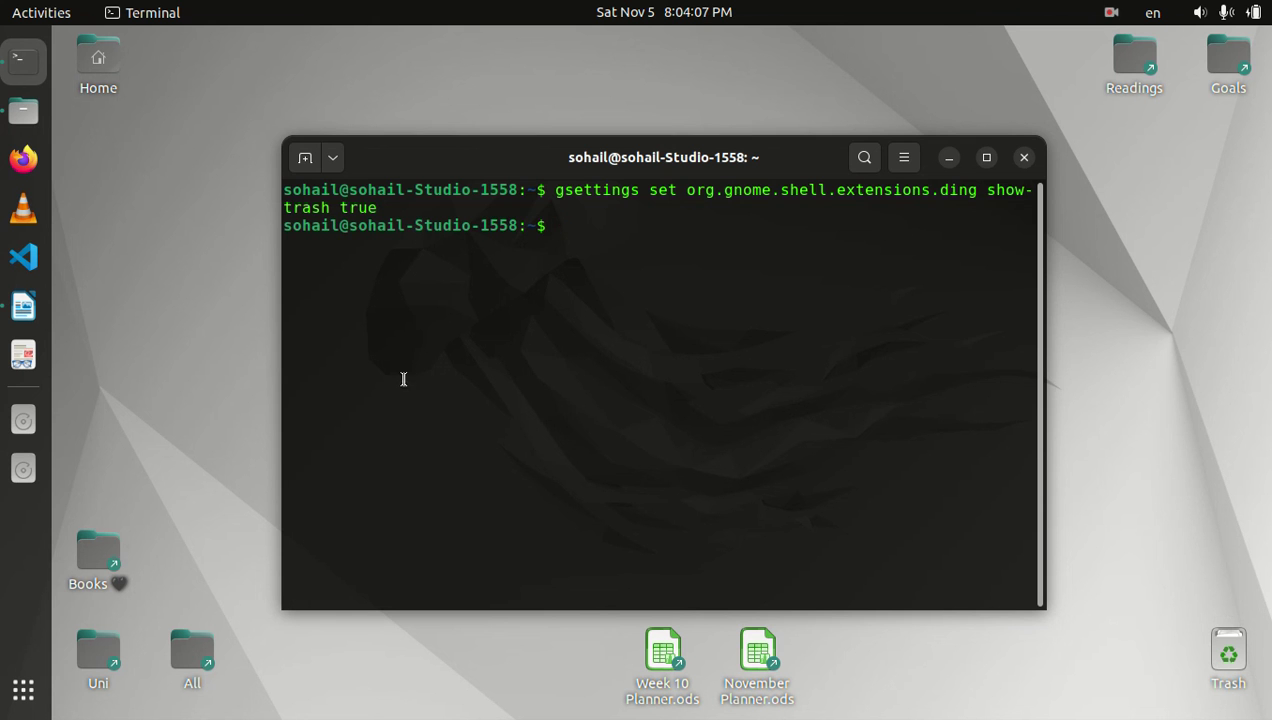
Run the gsettings reset command, then rerun show-trash true to restore desktop Trash
left_click(23, 306)
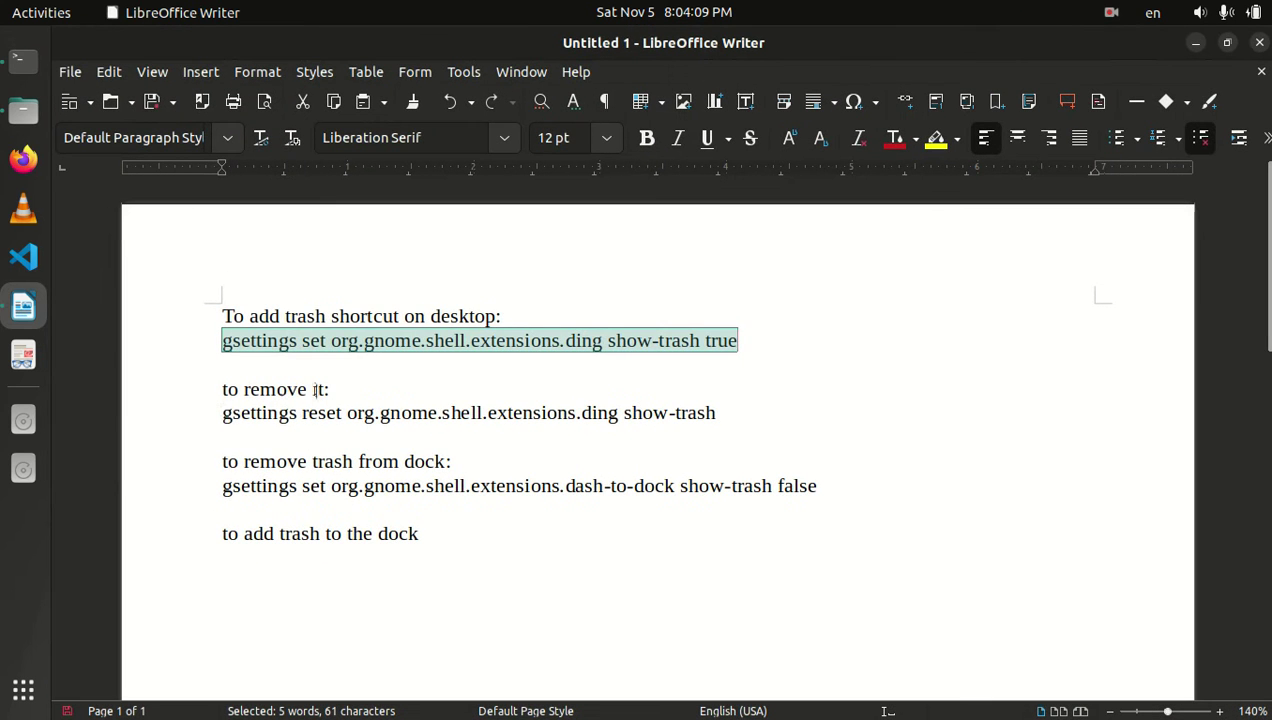
left_click_drag(221, 411, 724, 408)
right_click(674, 414)
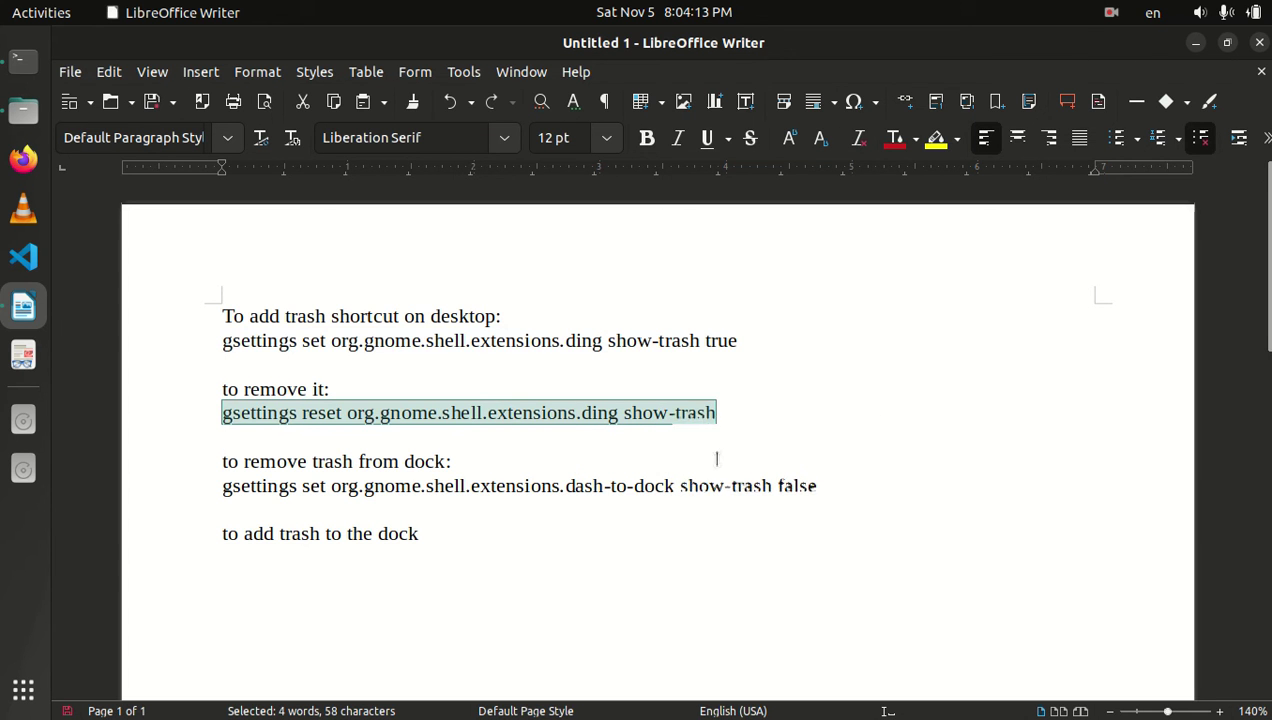
key("alt+Tab")
right_click(628, 230)
left_click(676, 294)
key("Return")
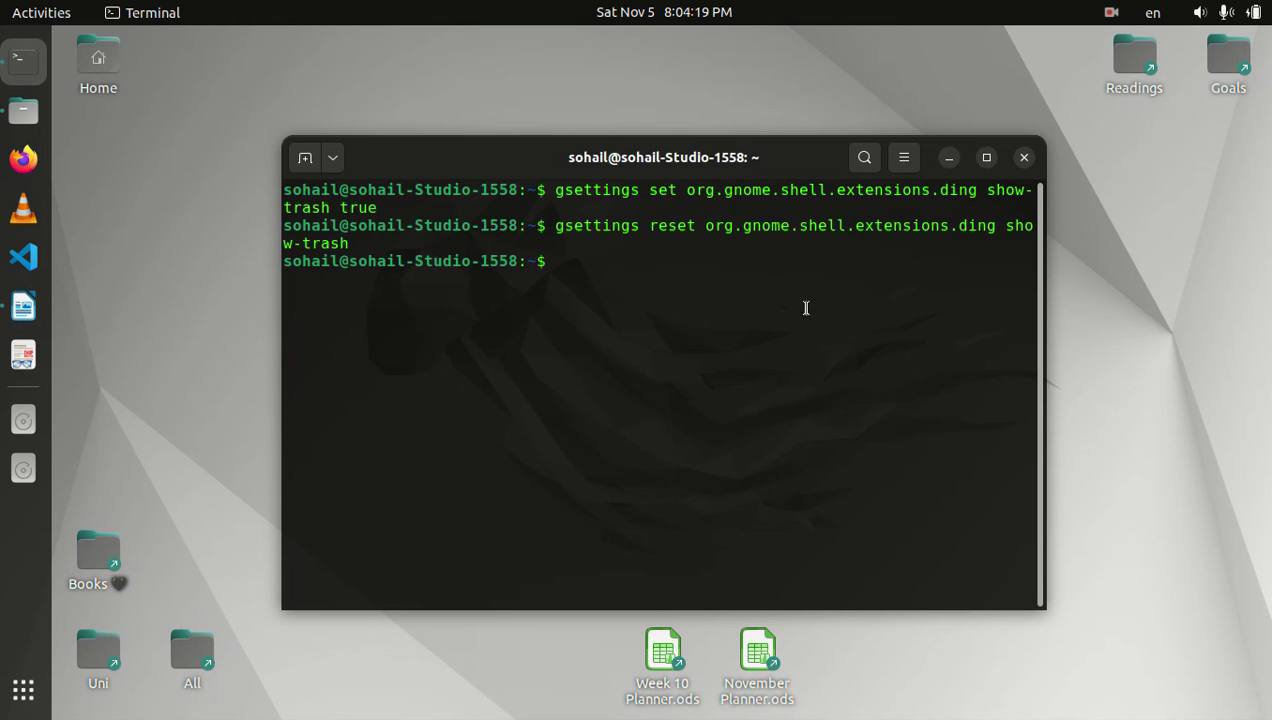
key("Up")
key("Up")
key("Return")
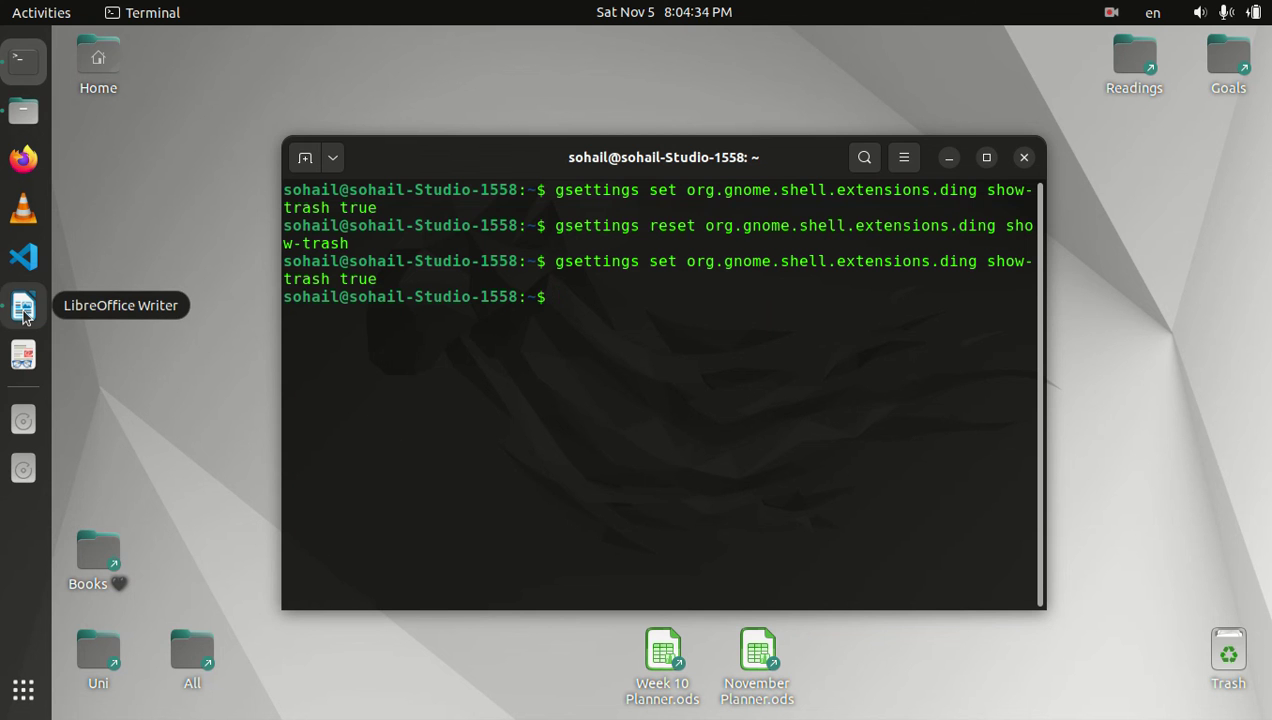
Paste the dash-to-dock show-trash command, change false to true, and run it
left_click(23, 310)
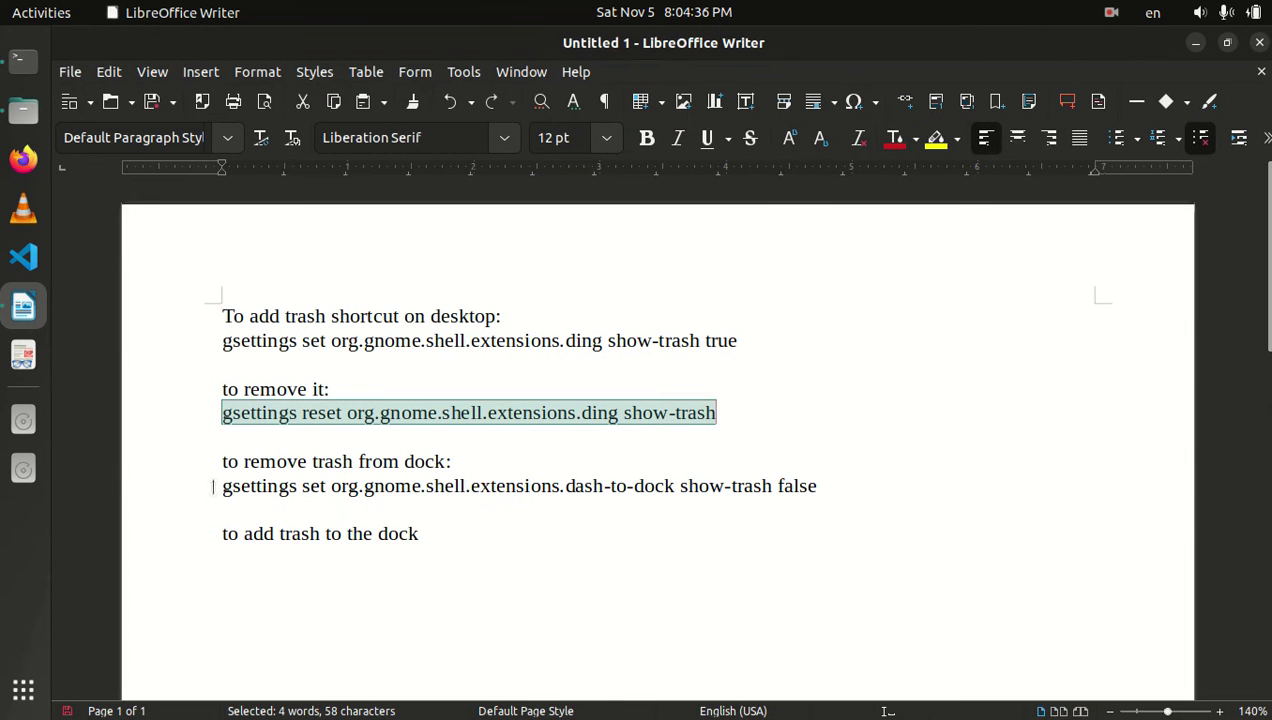
left_click_drag(219, 487, 843, 494)
right_click(785, 487)
left_click(866, 261)
key("alt+Tab")
right_click(562, 304)
left_click(598, 362)
key("End")
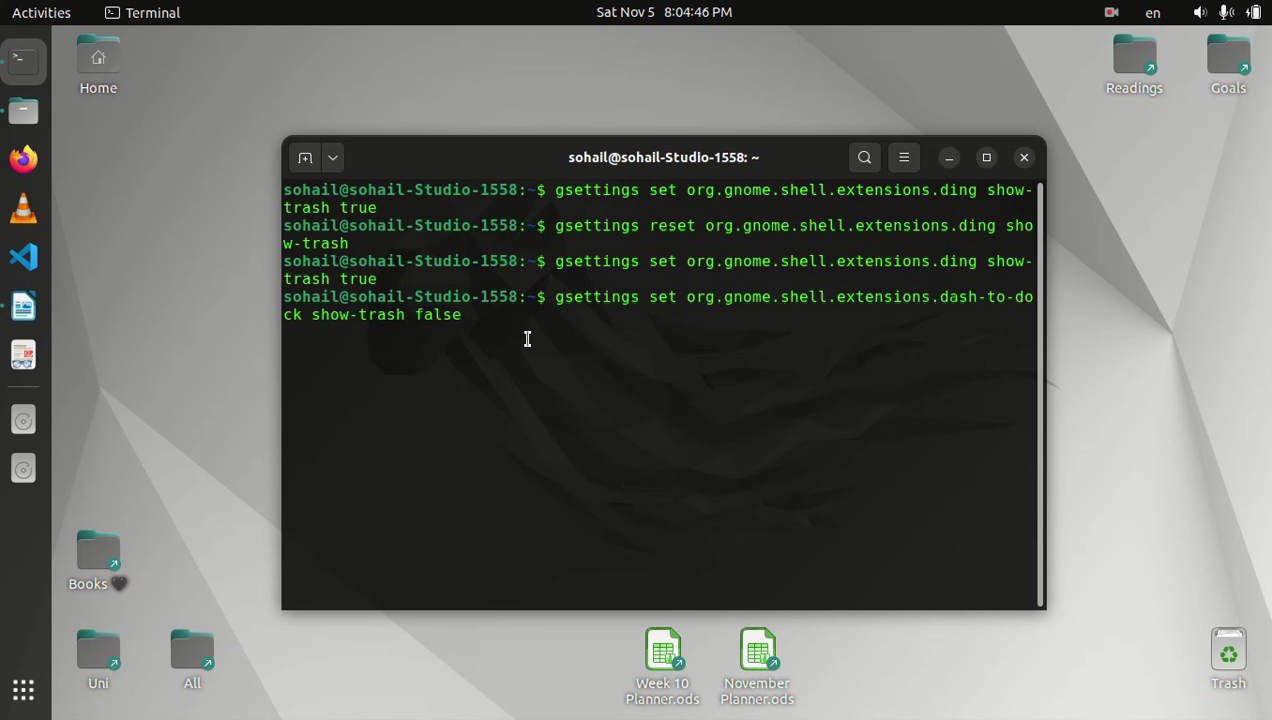
left_click_drag(412, 315, 458, 315)
type("true")
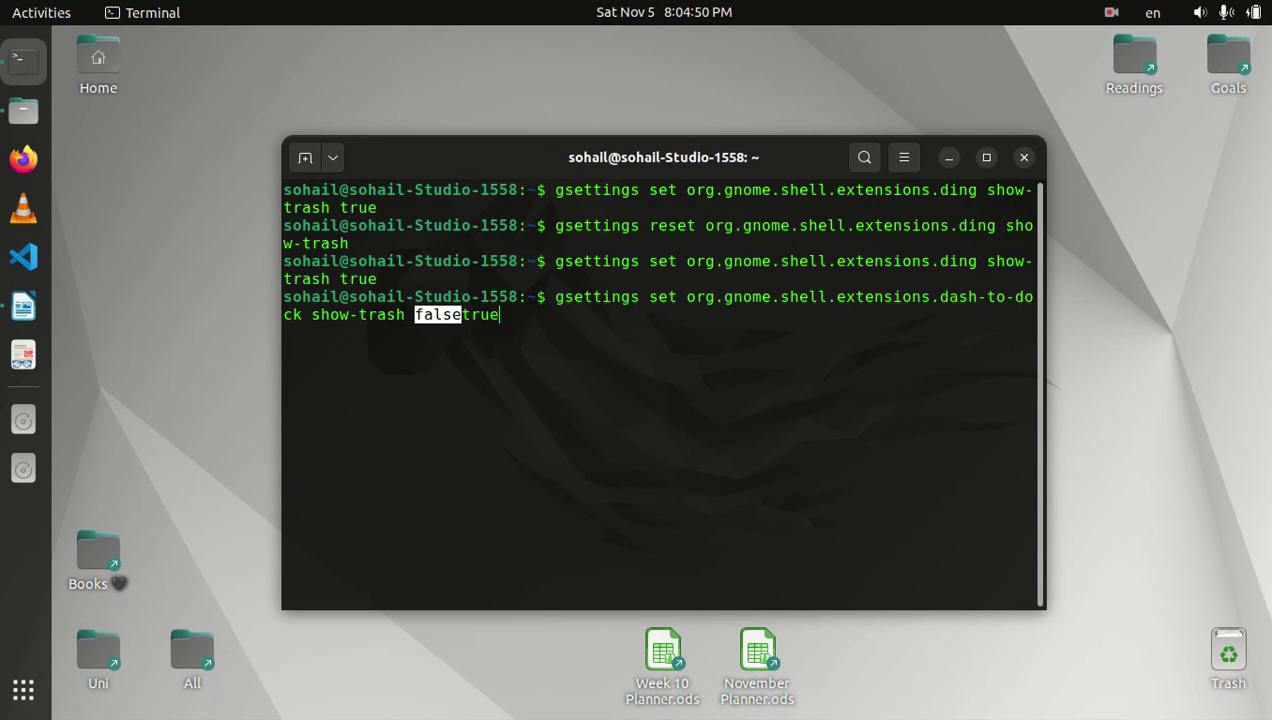
key("Left")
key("Left")
key("Left")
key("Left")
key("BackSpace")
key("BackSpace")
key("BackSpace")
key("BackSpace")
key("BackSpace")
key("Return")
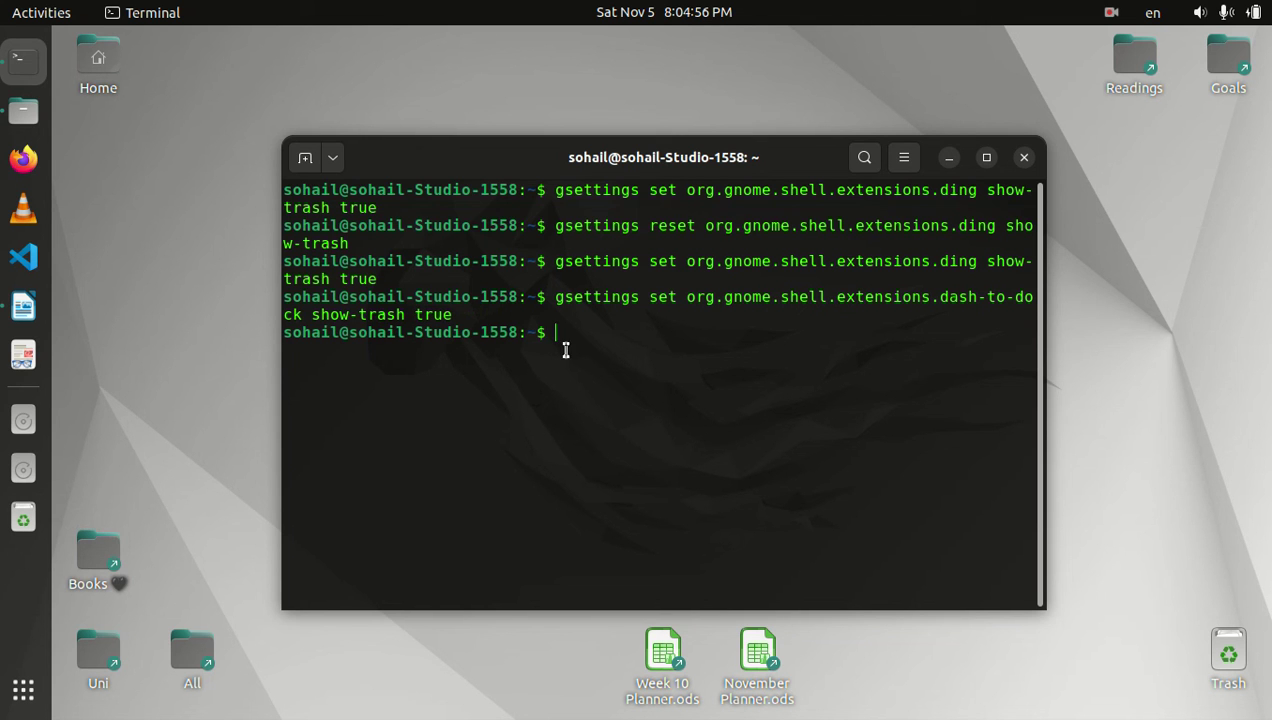
Recall the dash-to-dock command, set it back to false, and run it
key("Up")
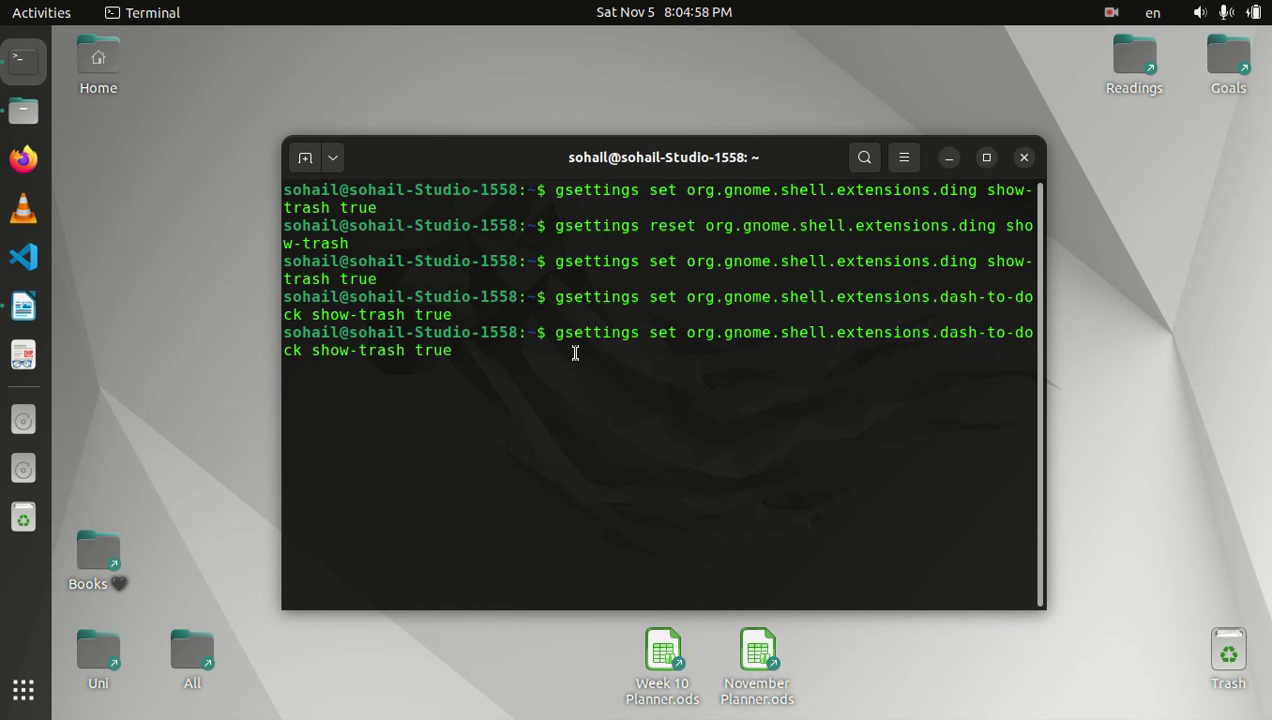
key("BackSpace")
key("BackSpace")
key("BackSpace")
key("BackSpace")
type("flase")
key("BackSpace")
key("BackSpace")
key("BackSpace")
type("lse")
key("Return")
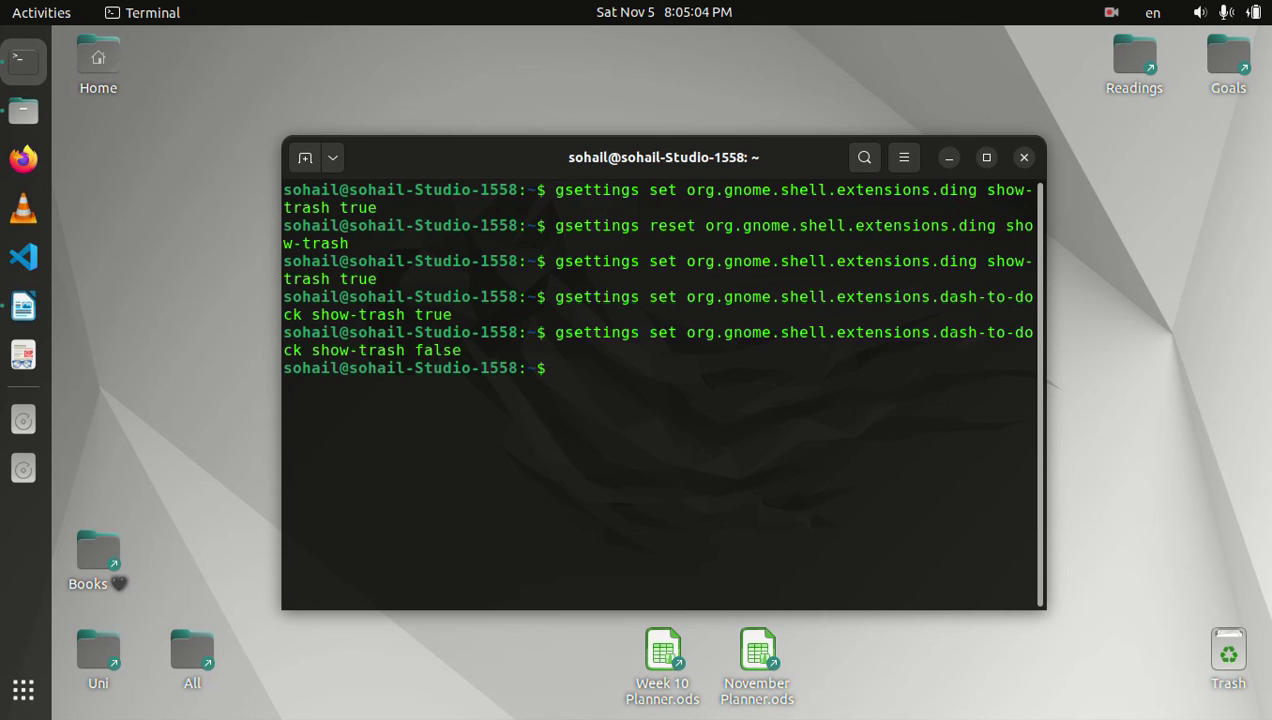
Close the Terminal window to reveal the desktop with its Trash icon
left_click(1023, 157)
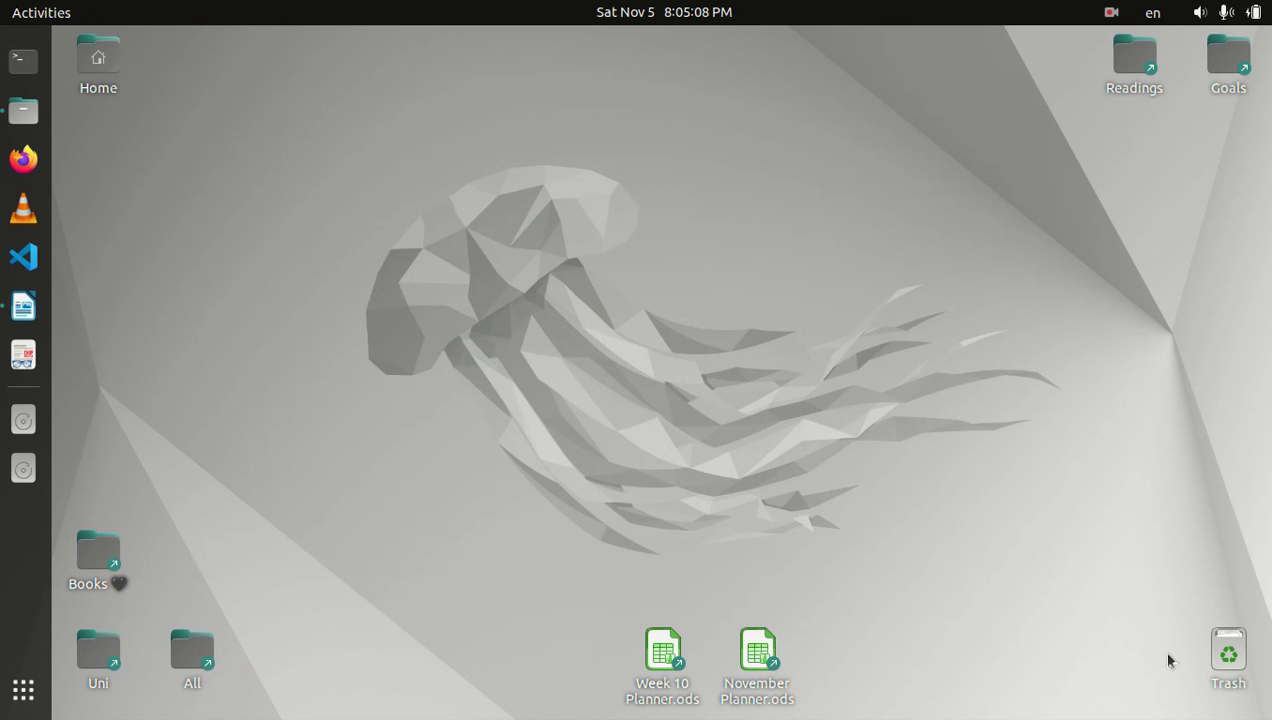